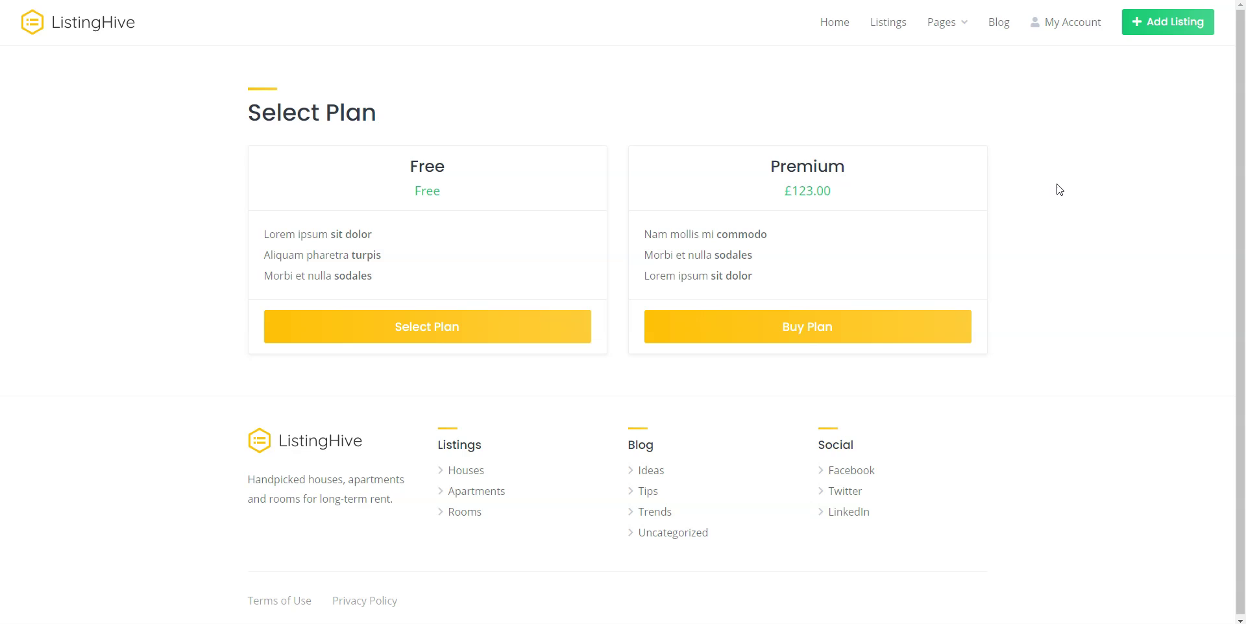
left_click(1050, 189)
left_click(84, 56)
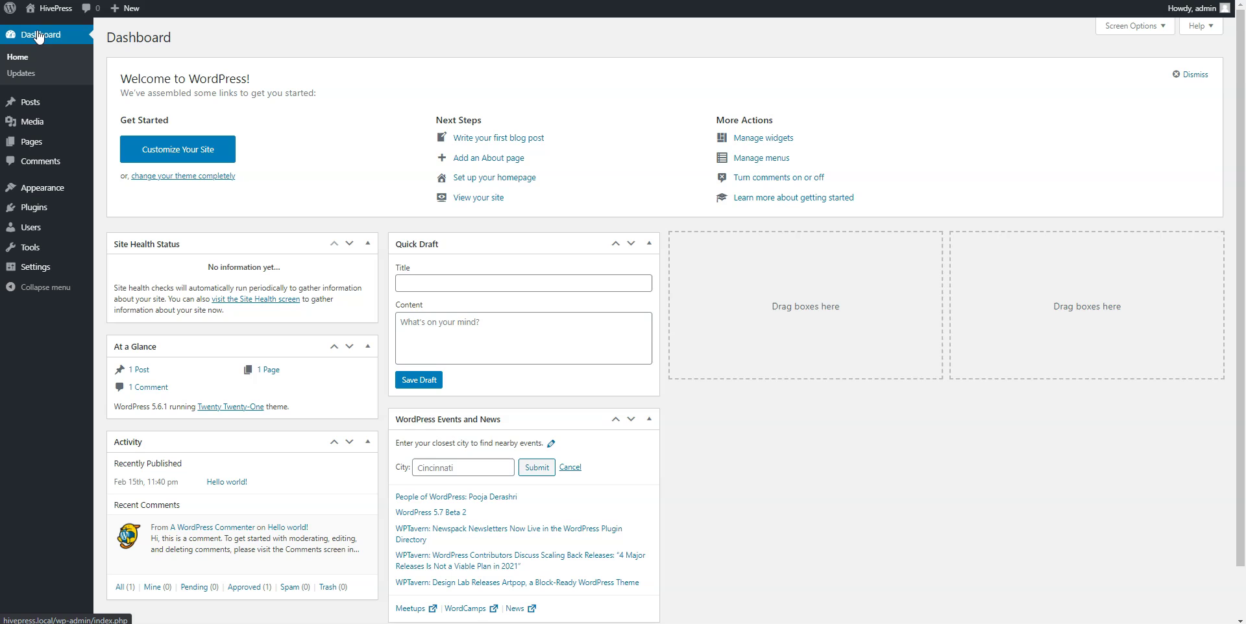
- Search the plugin directory for "hivepress" and install and activate the main HivePress directory, listing and classifieds plugin
mouse_move(48, 211)
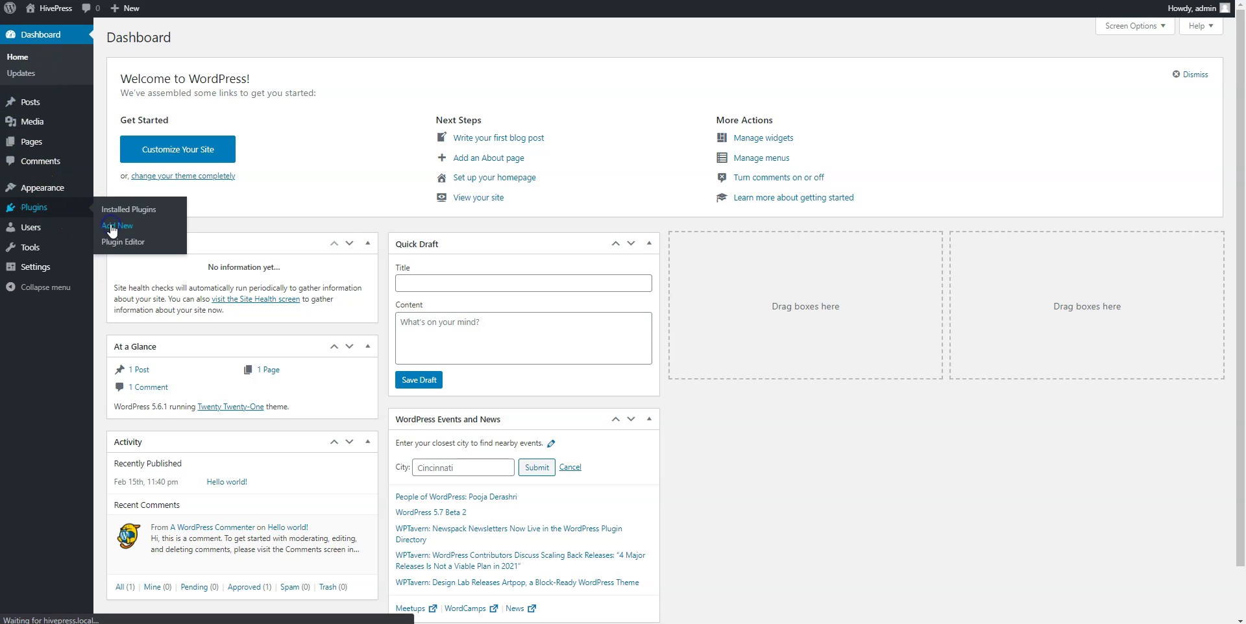
left_click(139, 222)
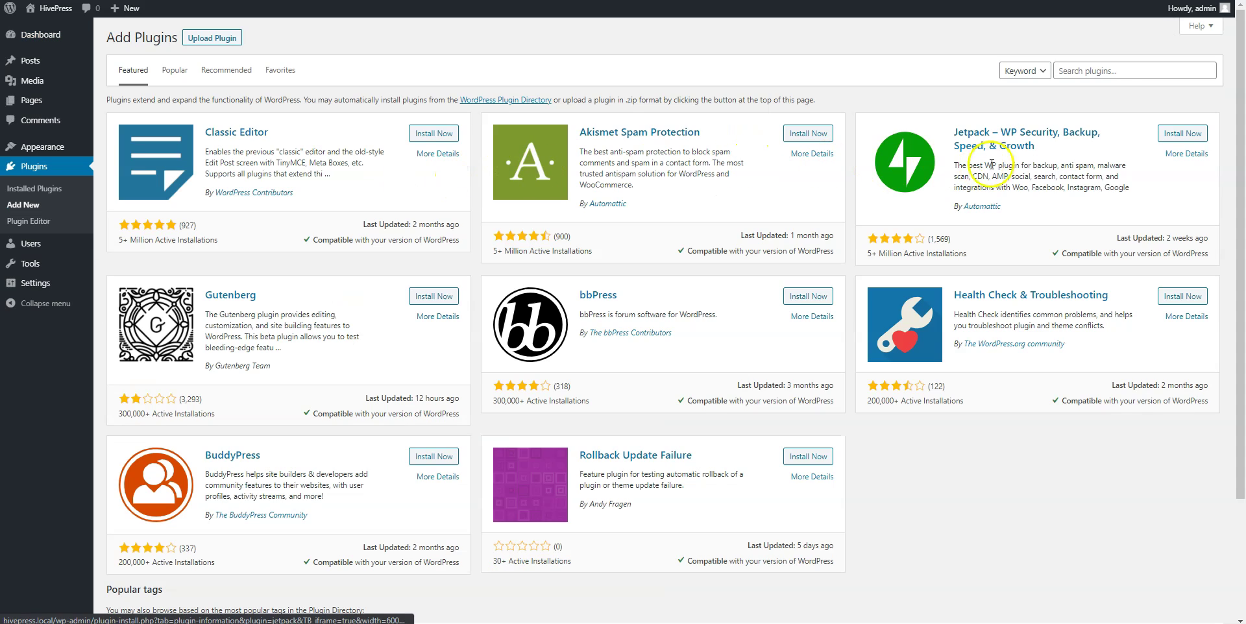
left_click(1105, 67)
type("h")
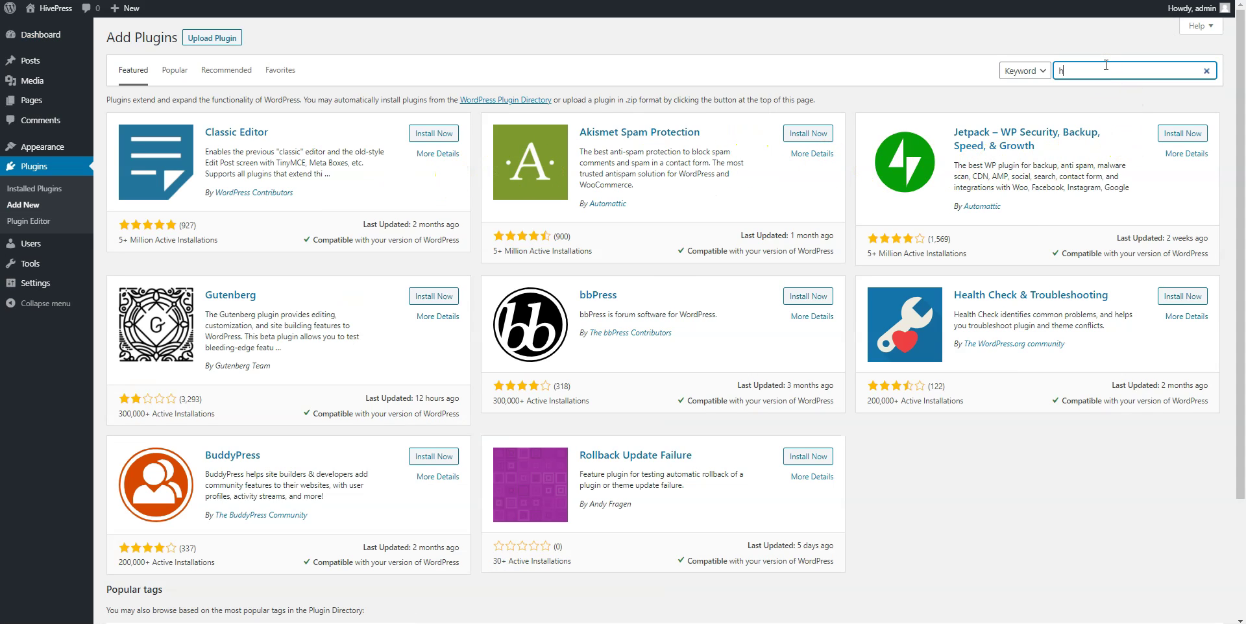
type("ivepress")
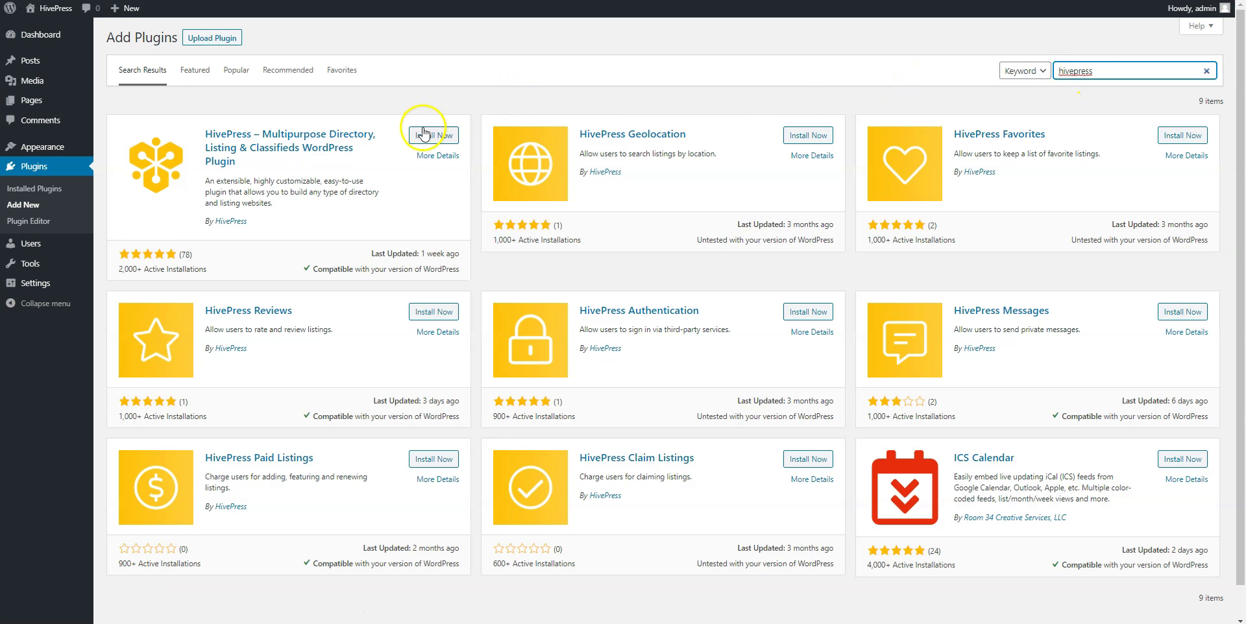
left_click(422, 134)
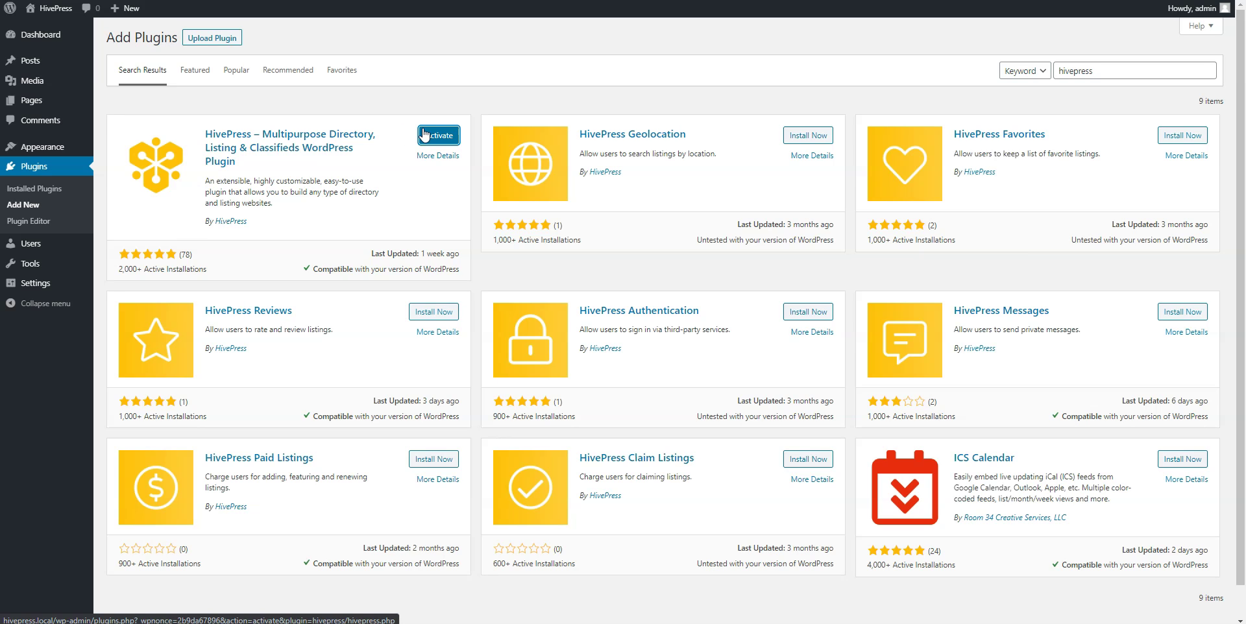
left_click(423, 134)
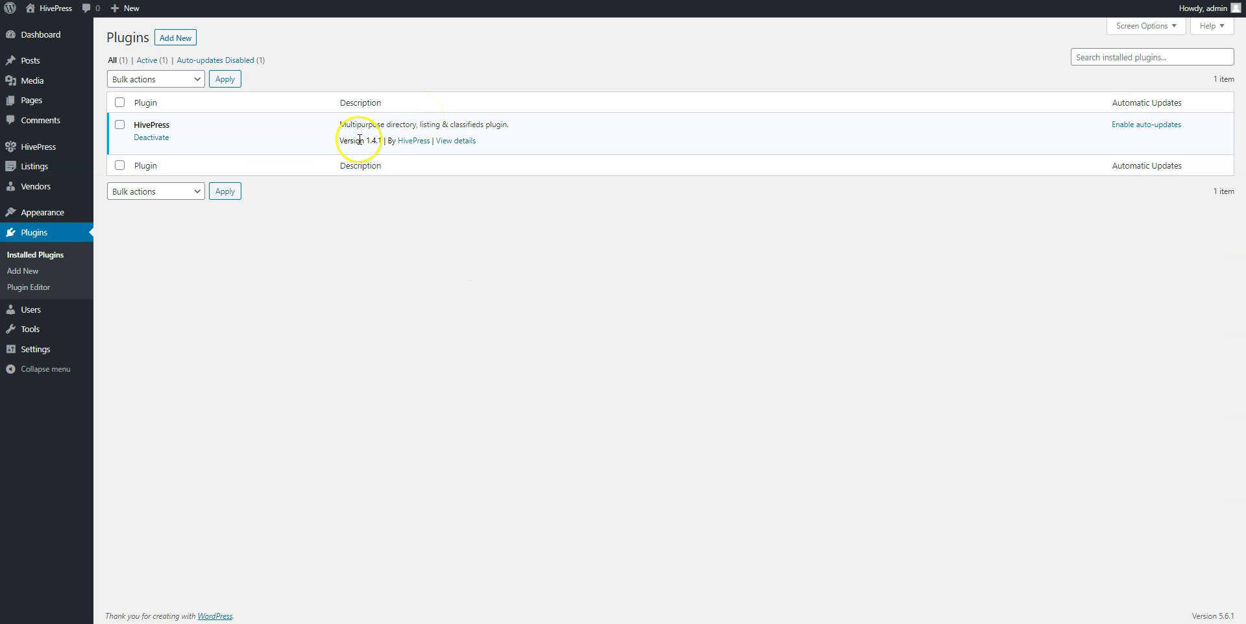
- Find the WooCommerce plugin, install and activate it, and skip its store details setup
left_click(7, 271)
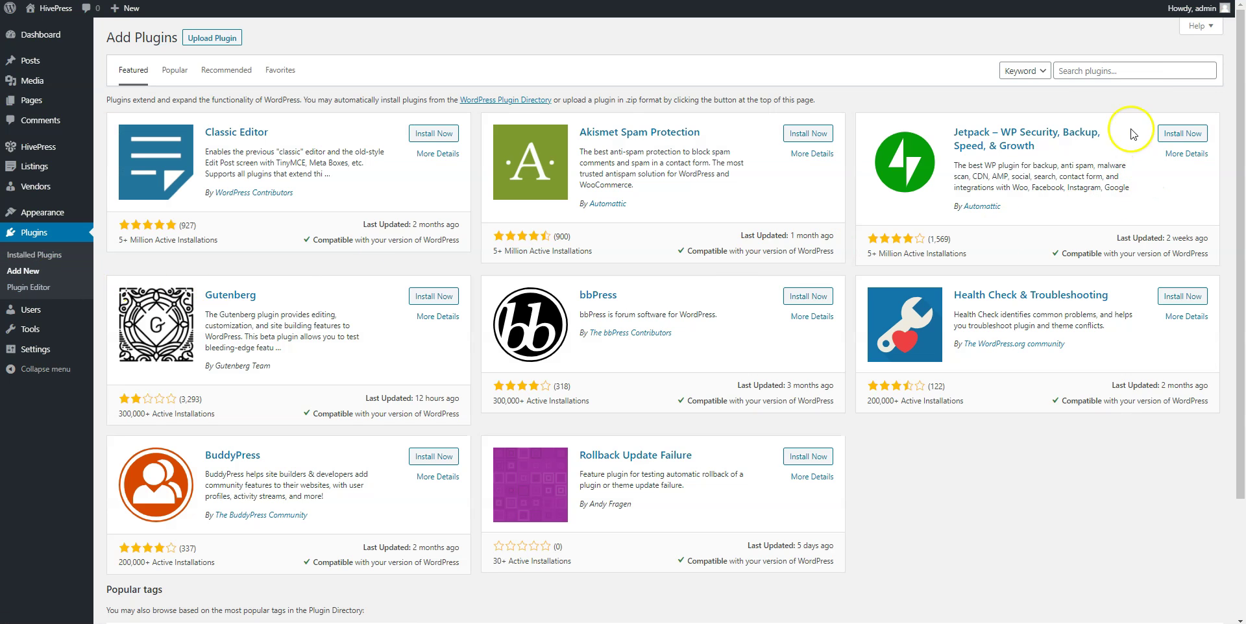
left_click(1099, 72)
type("wo")
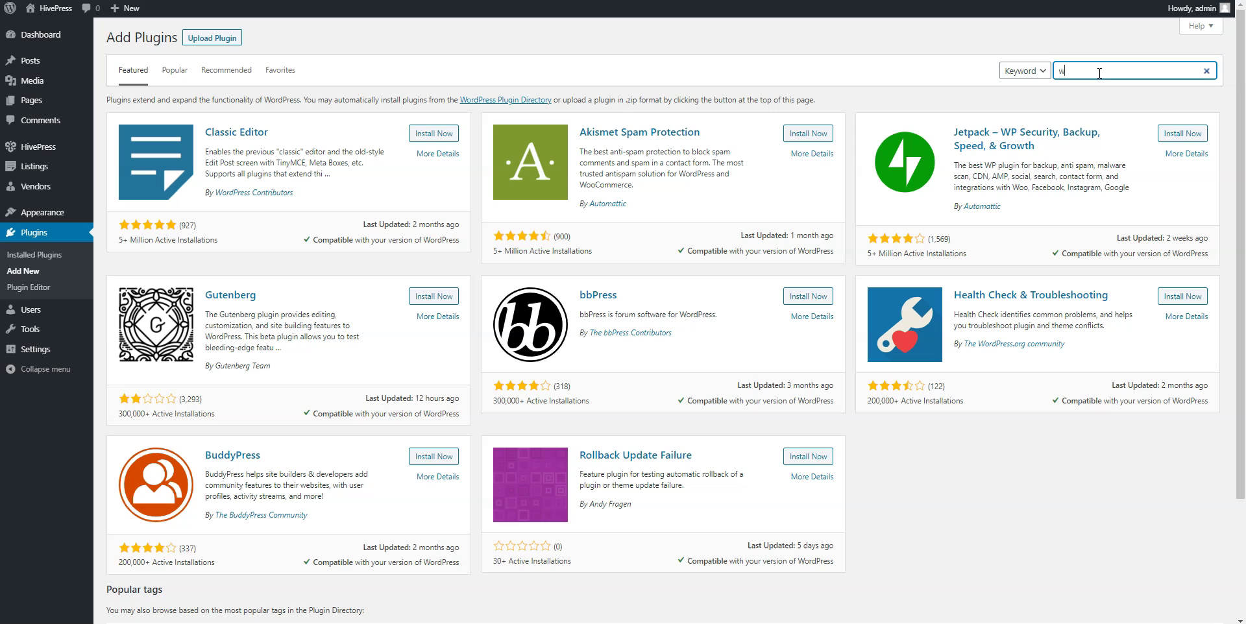
type("ocommerce")
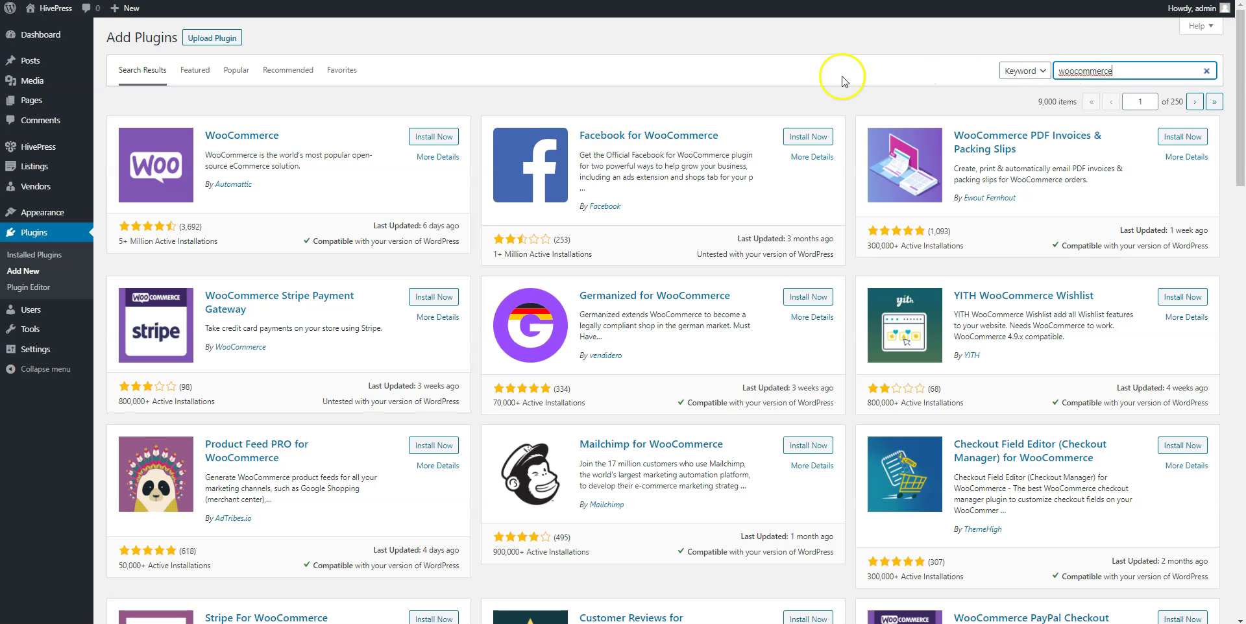
left_click(444, 138)
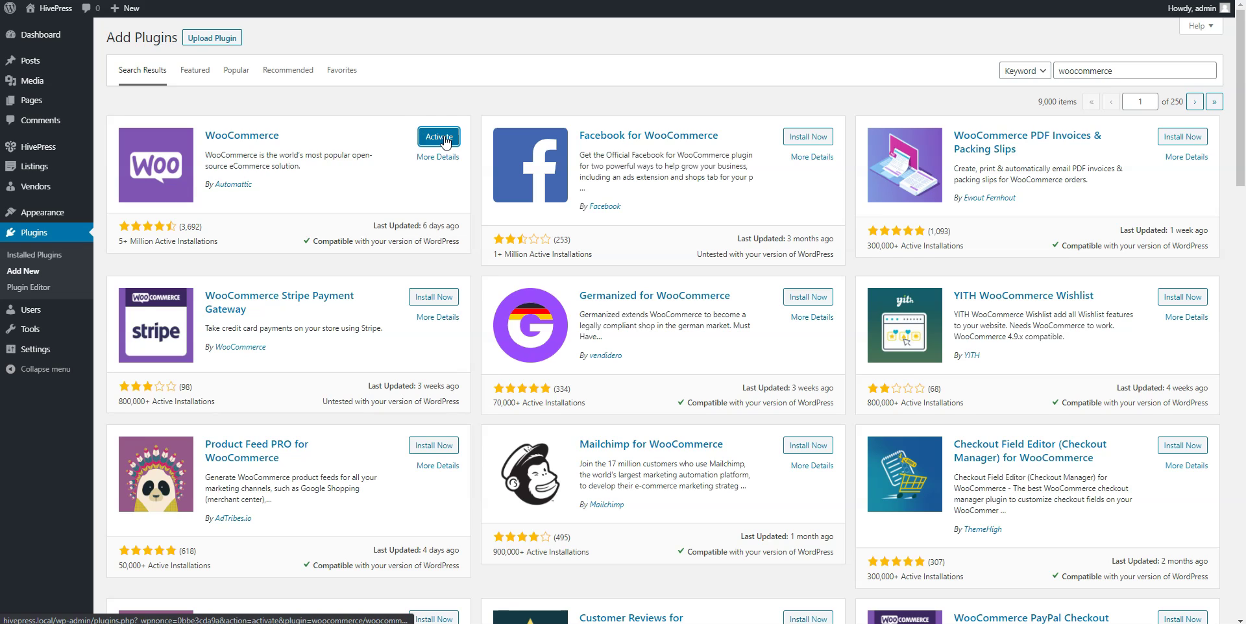
left_click(448, 145)
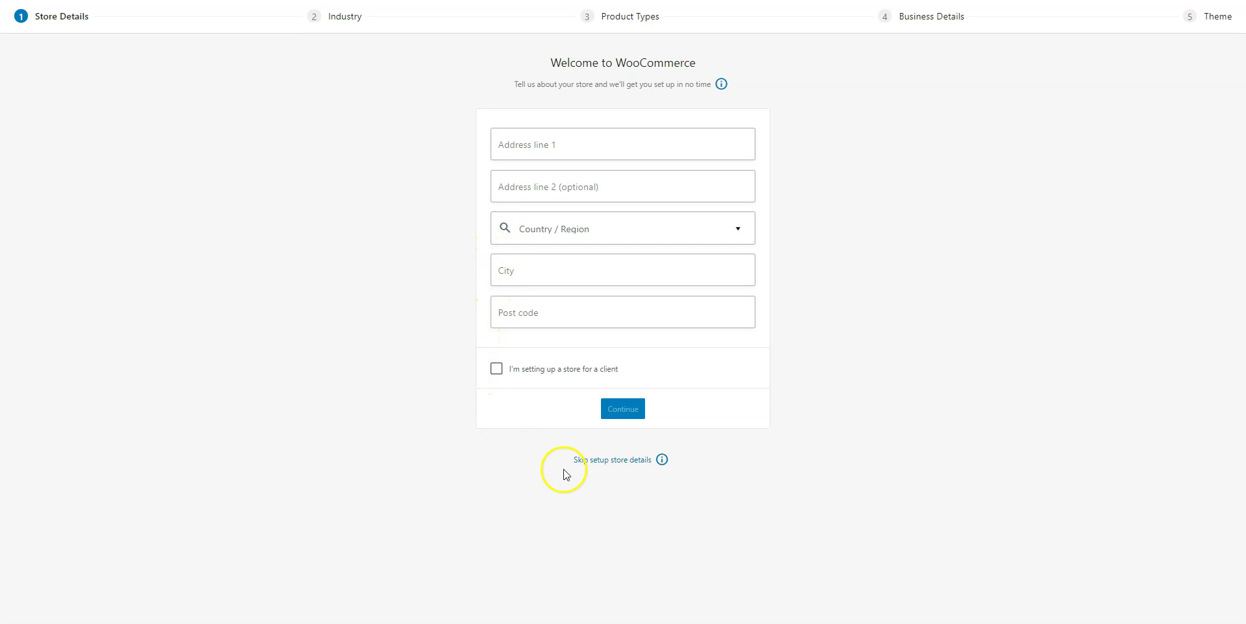
left_click(600, 468)
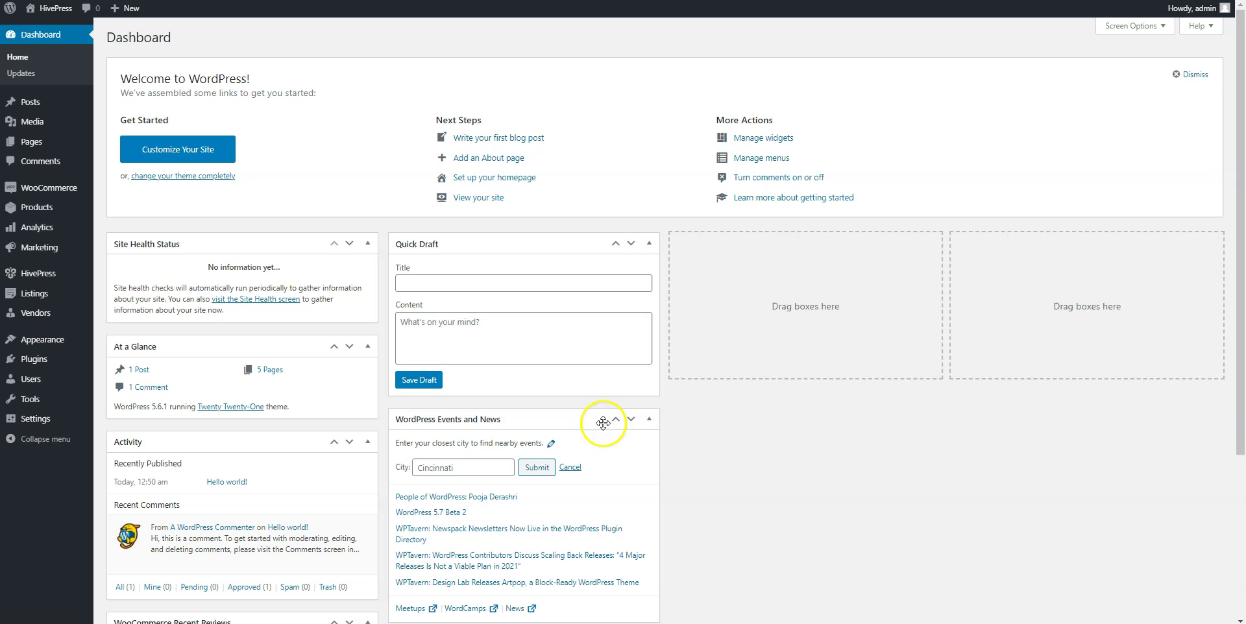
- Upload hivepress-memberships.zip from the HivePress desktop folder as a new plugin, and install and activate it
mouse_move(39, 359)
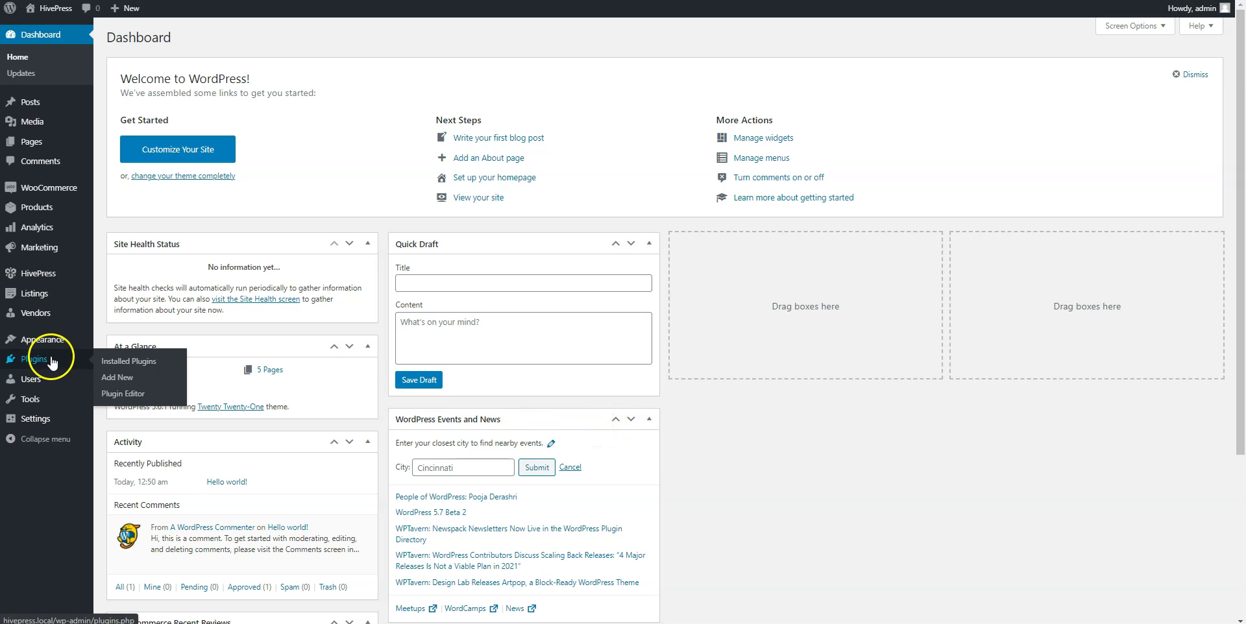
left_click(109, 378)
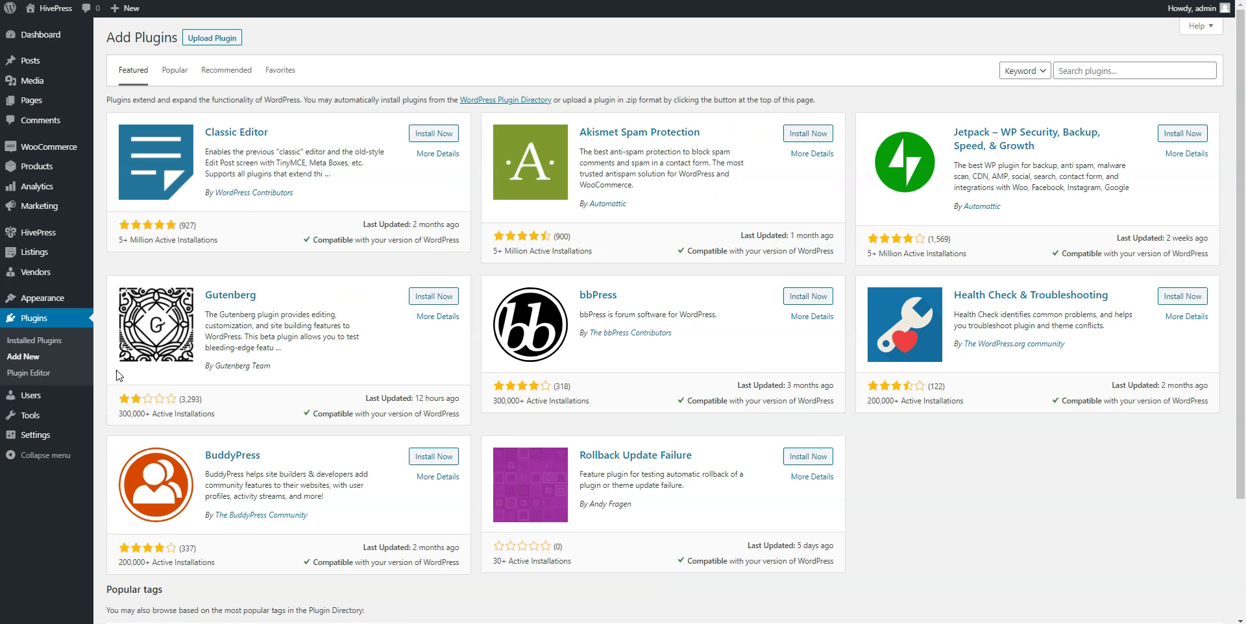
left_click(236, 40)
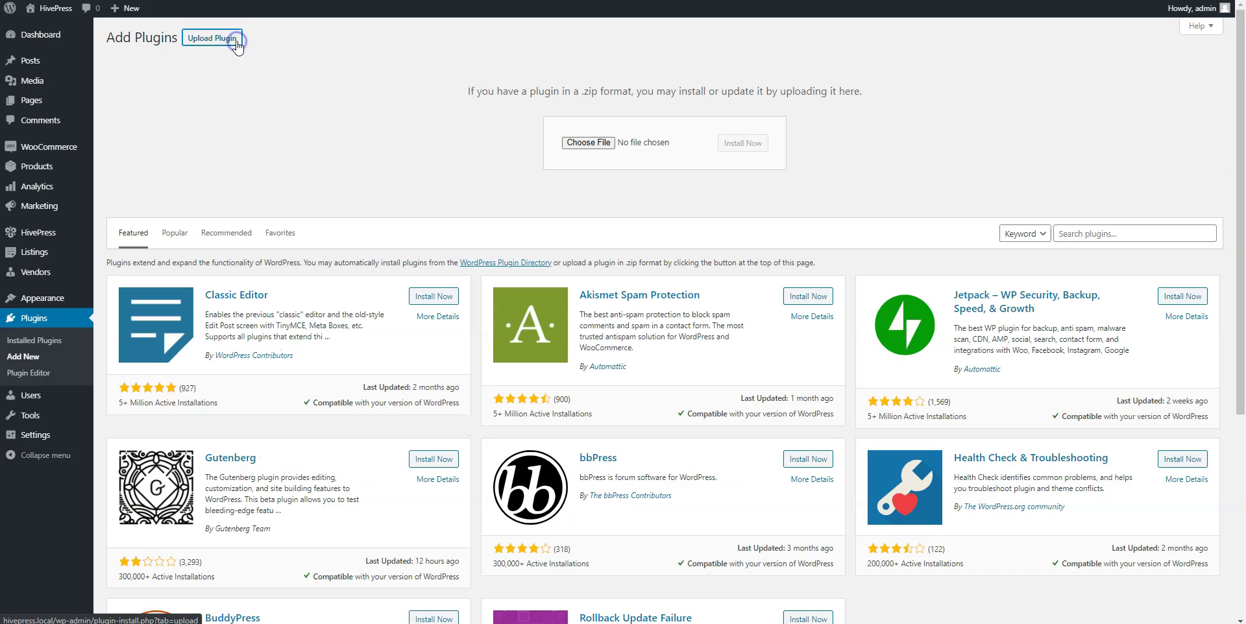
left_click(577, 145)
left_click(571, 164)
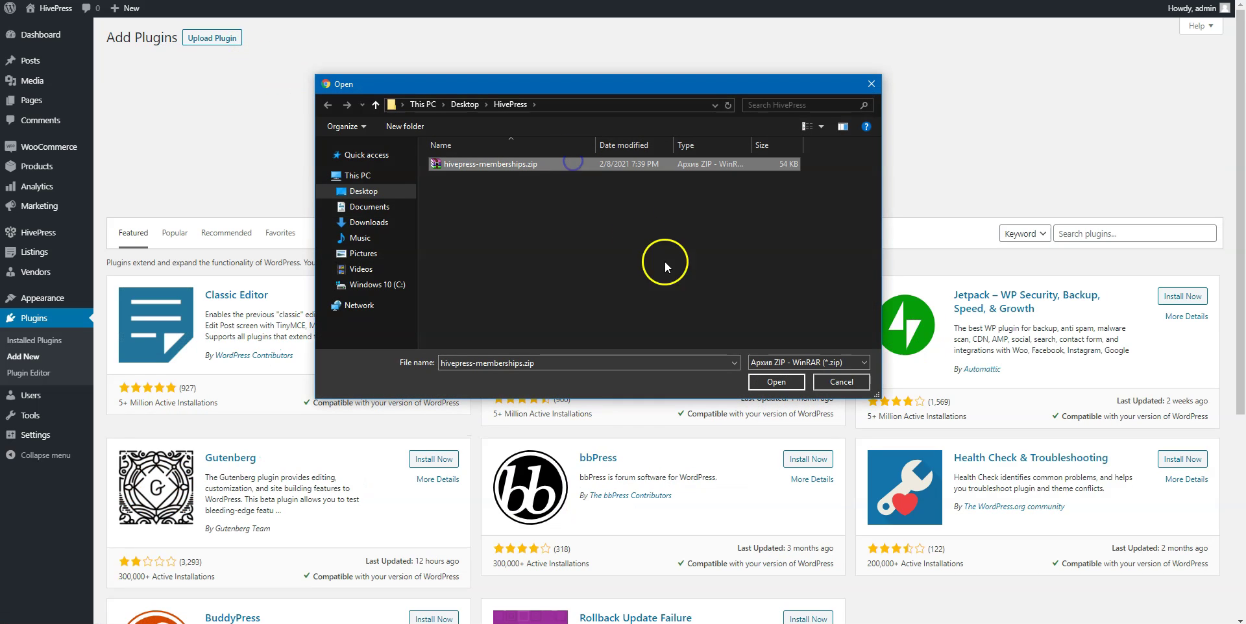
left_click(762, 380)
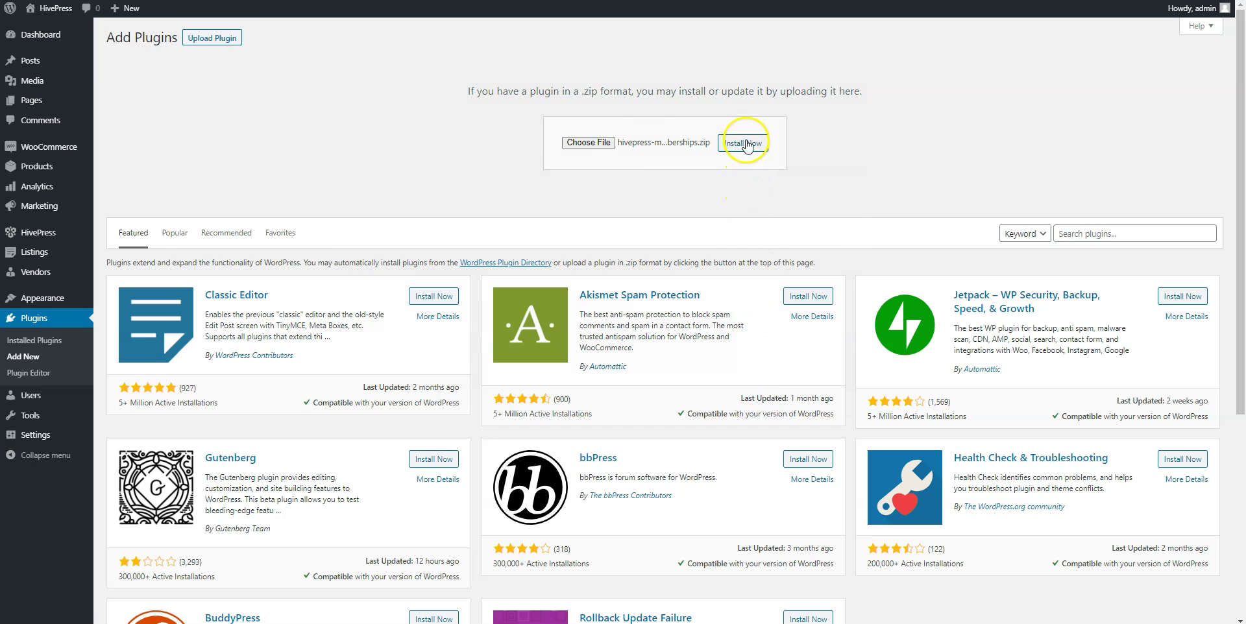
left_click(746, 143)
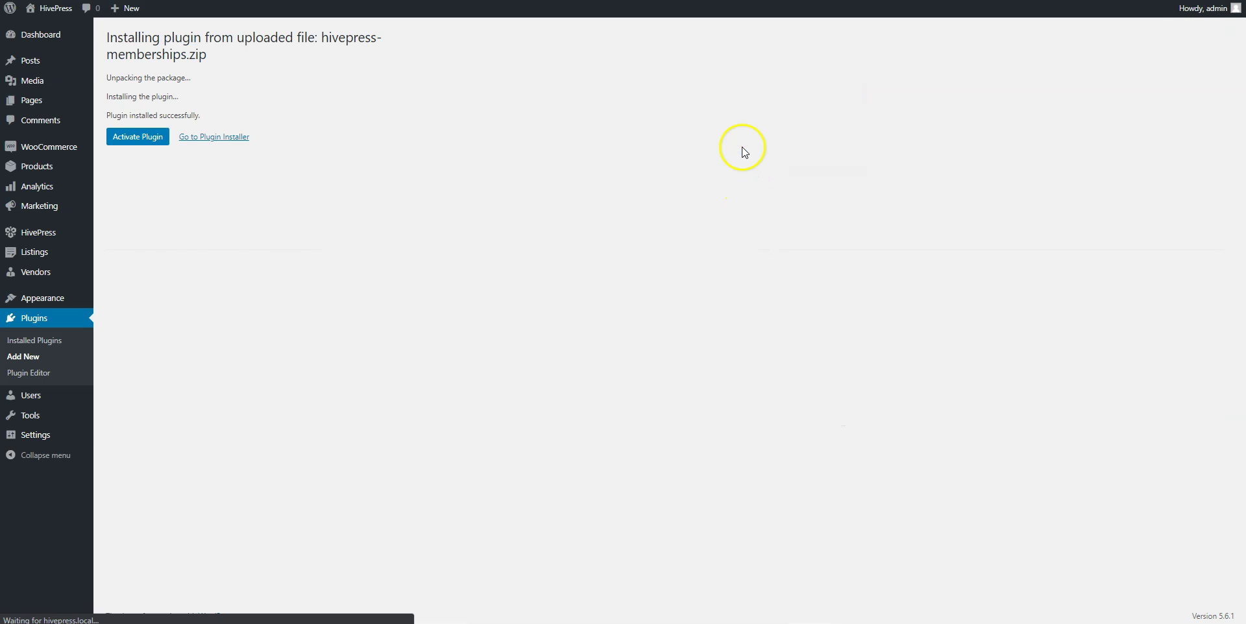
left_click(156, 139)
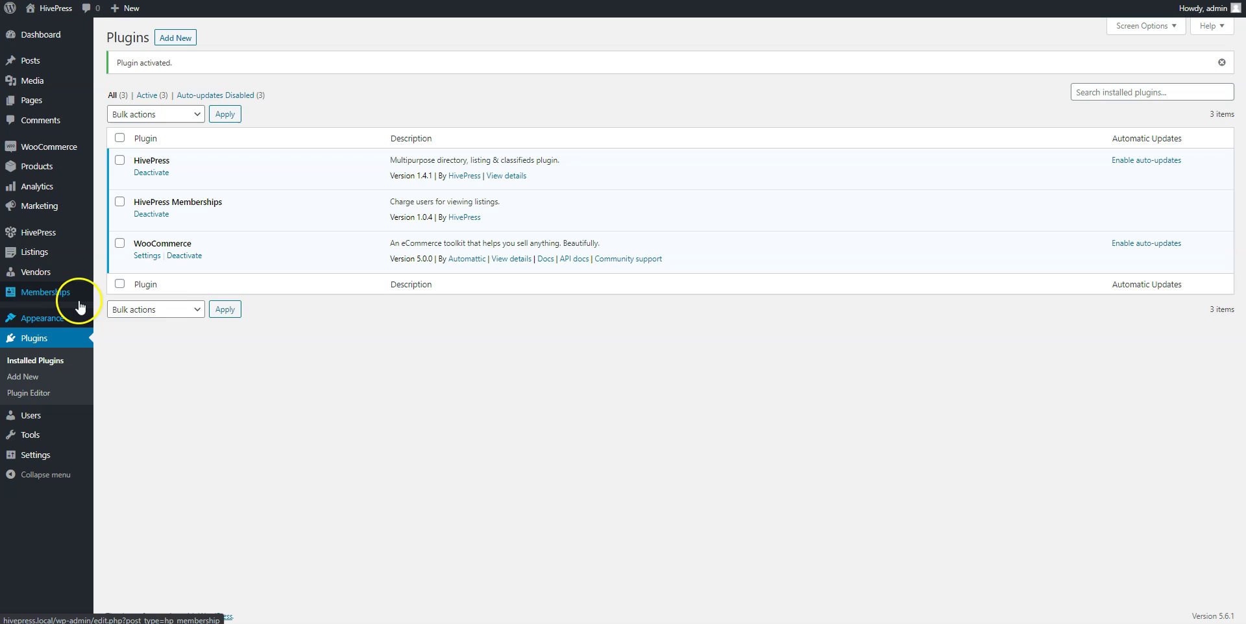
- Add a new membership plan titled "Free" with the description "example"
mouse_move(78, 296)
left_click(111, 326)
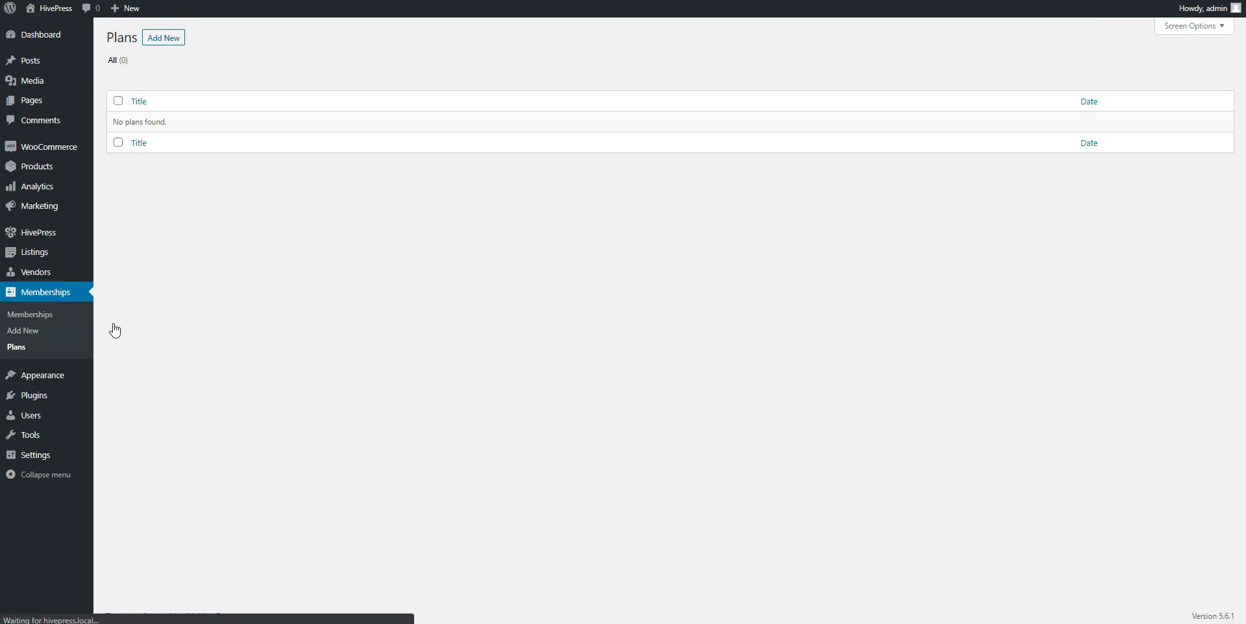
left_click(153, 173)
left_click(149, 42)
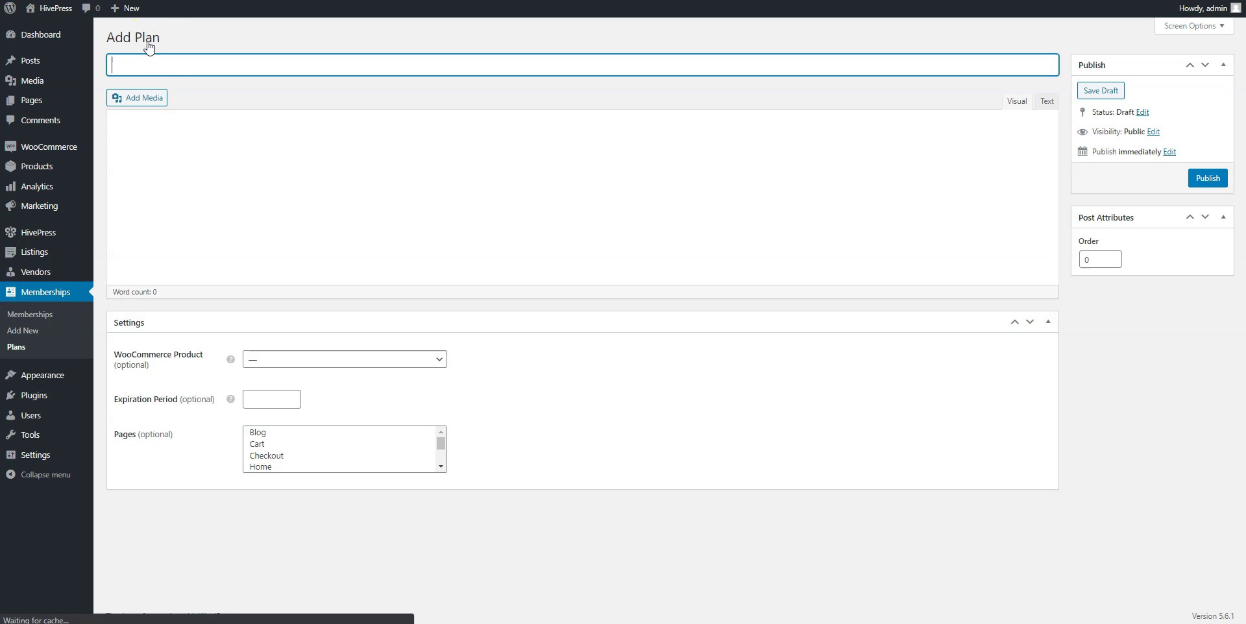
left_click(154, 64)
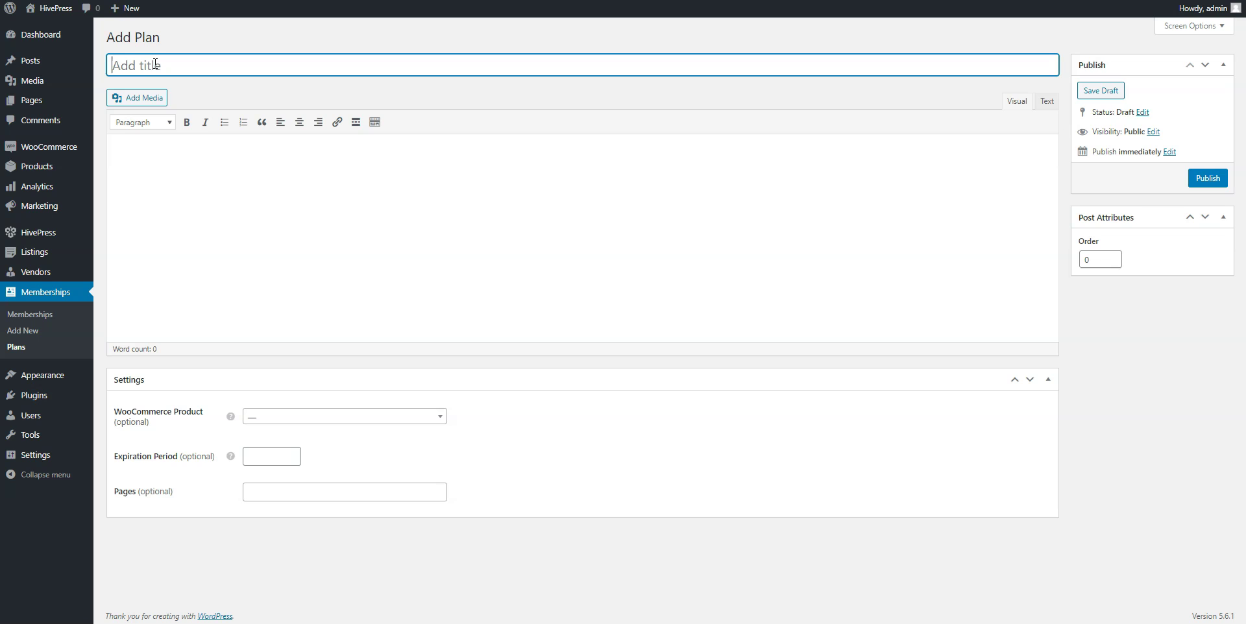
type("Free")
left_click(139, 145)
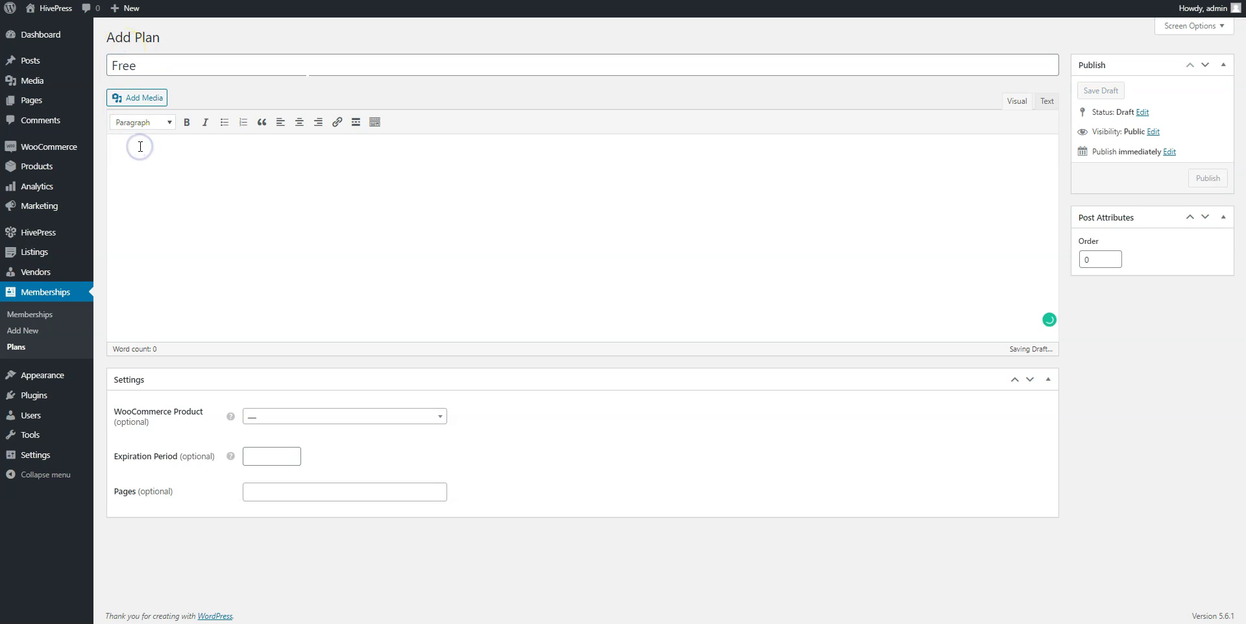
type("exam")
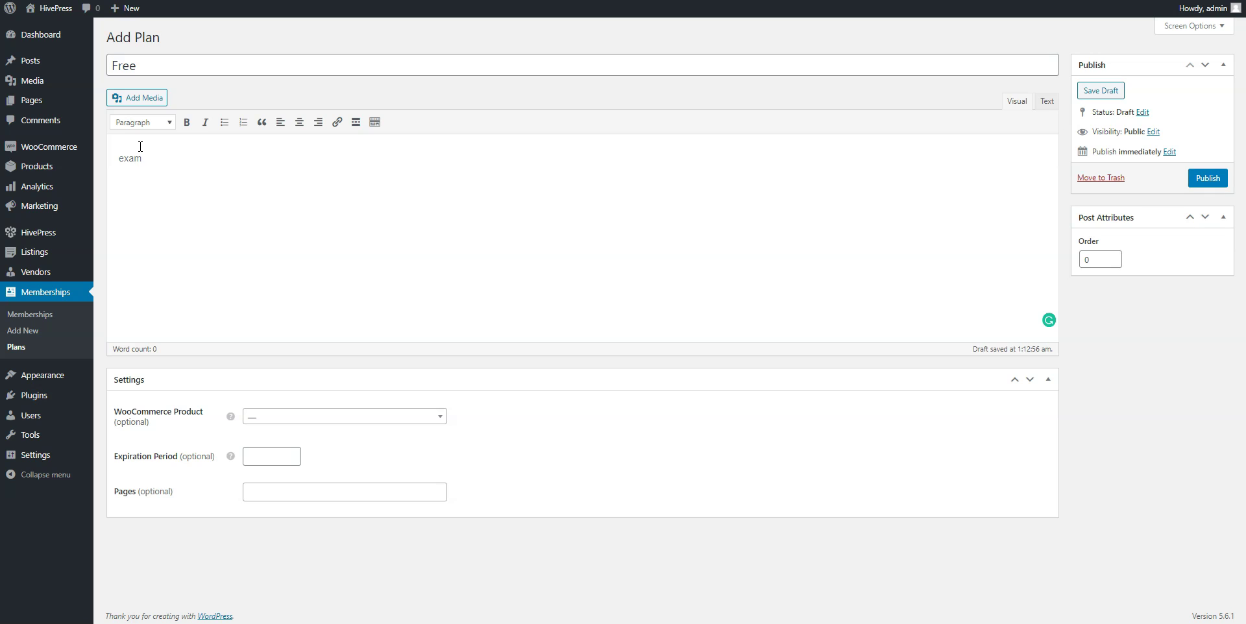
type("ple")
- Set the Free plan's expiration period to 3 and publish the plan
left_click(264, 458)
left_click(293, 453)
left_click(293, 454)
left_click(293, 453)
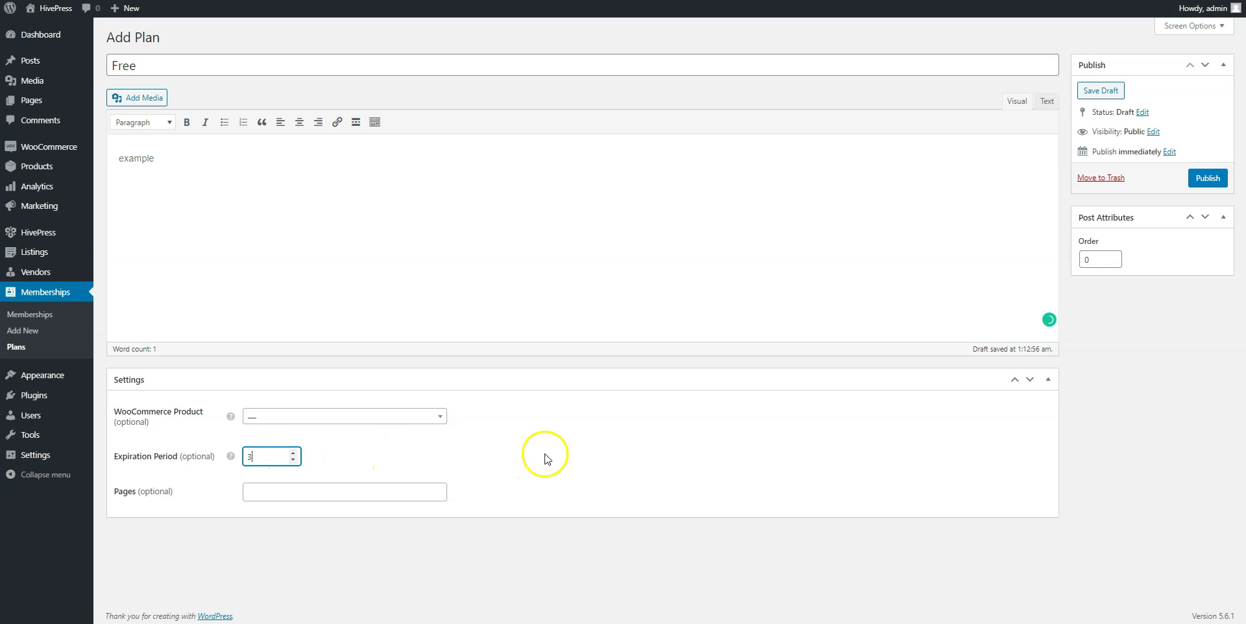
left_click(1205, 182)
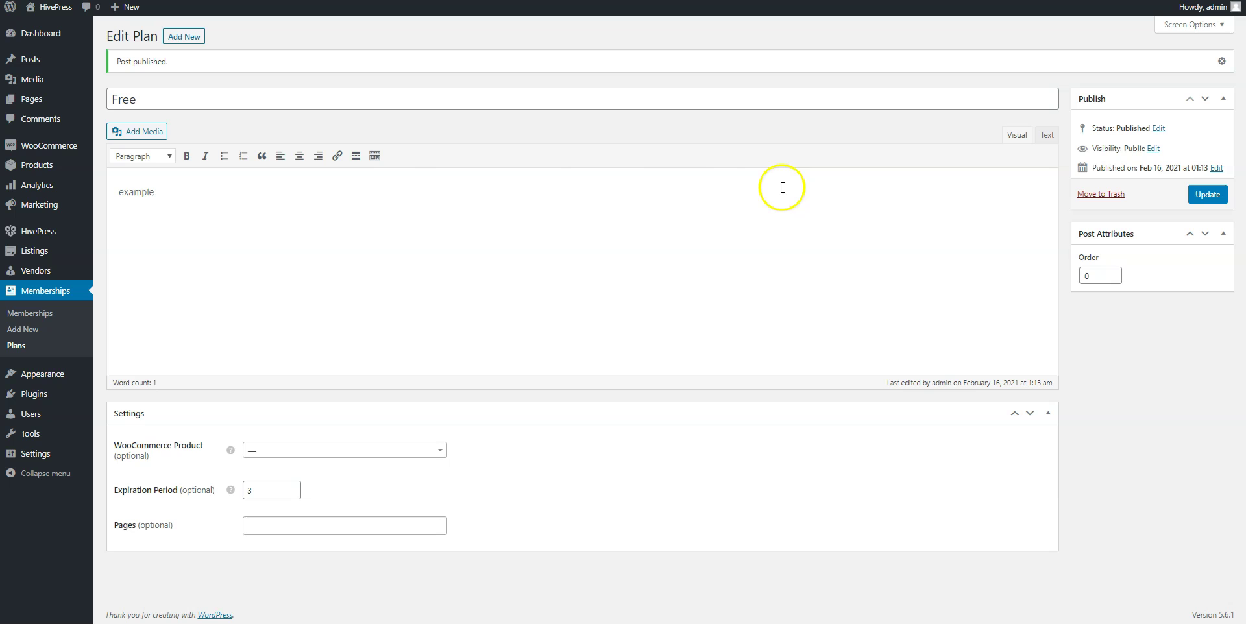
- Start a new WooCommerce product and name it "Premium"
mouse_move(37, 164)
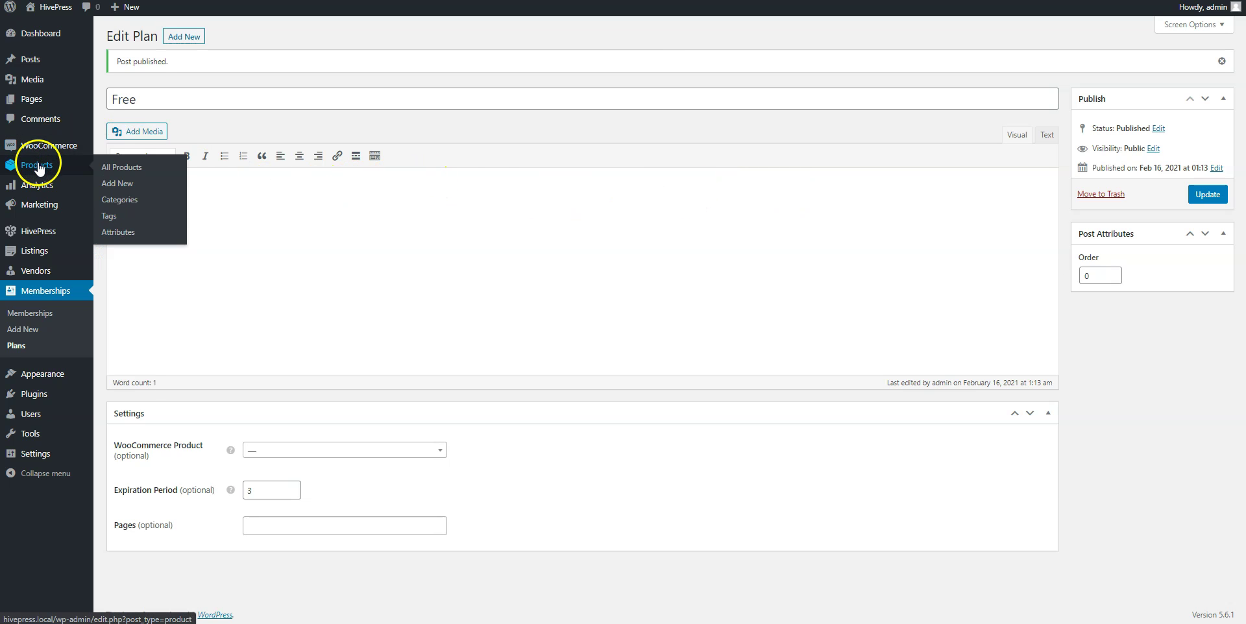
left_click(119, 194)
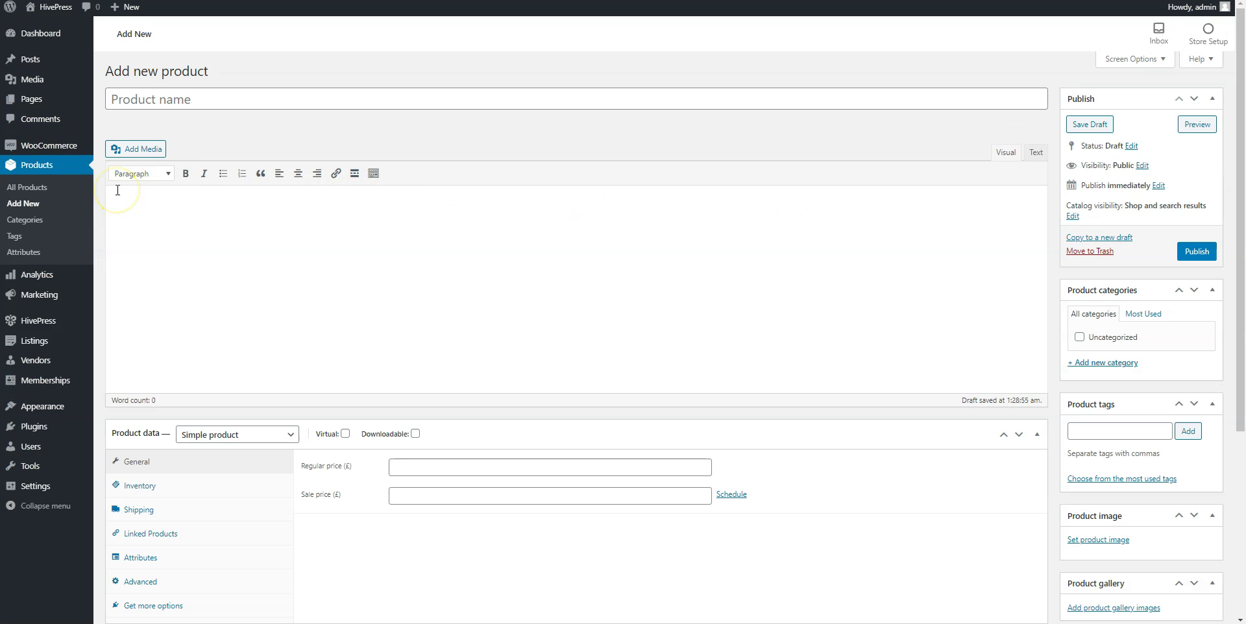
left_click(124, 99)
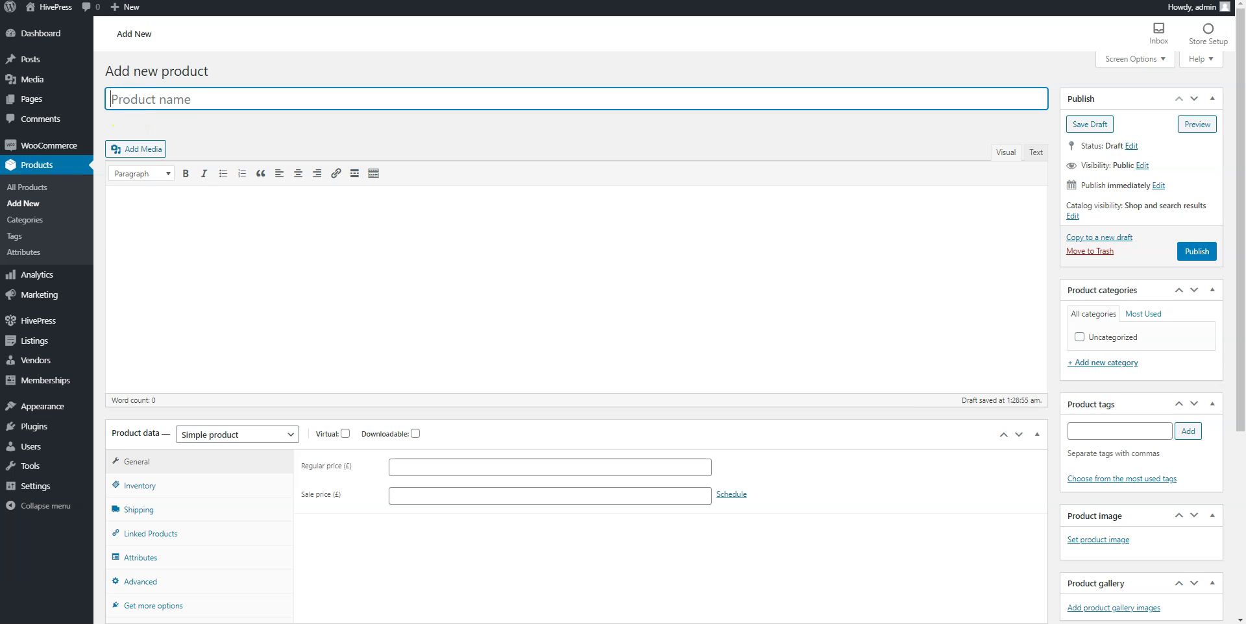
type("Premium")
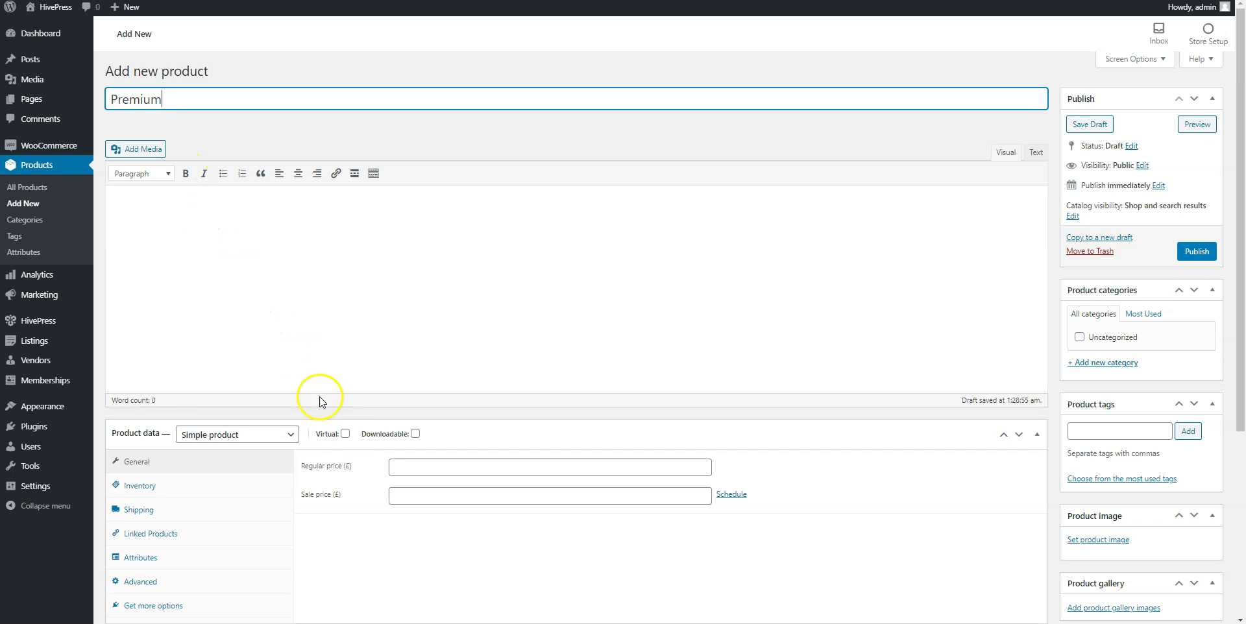
- Make the Premium product virtual with a regular price of £123 and publish it
left_click(345, 433)
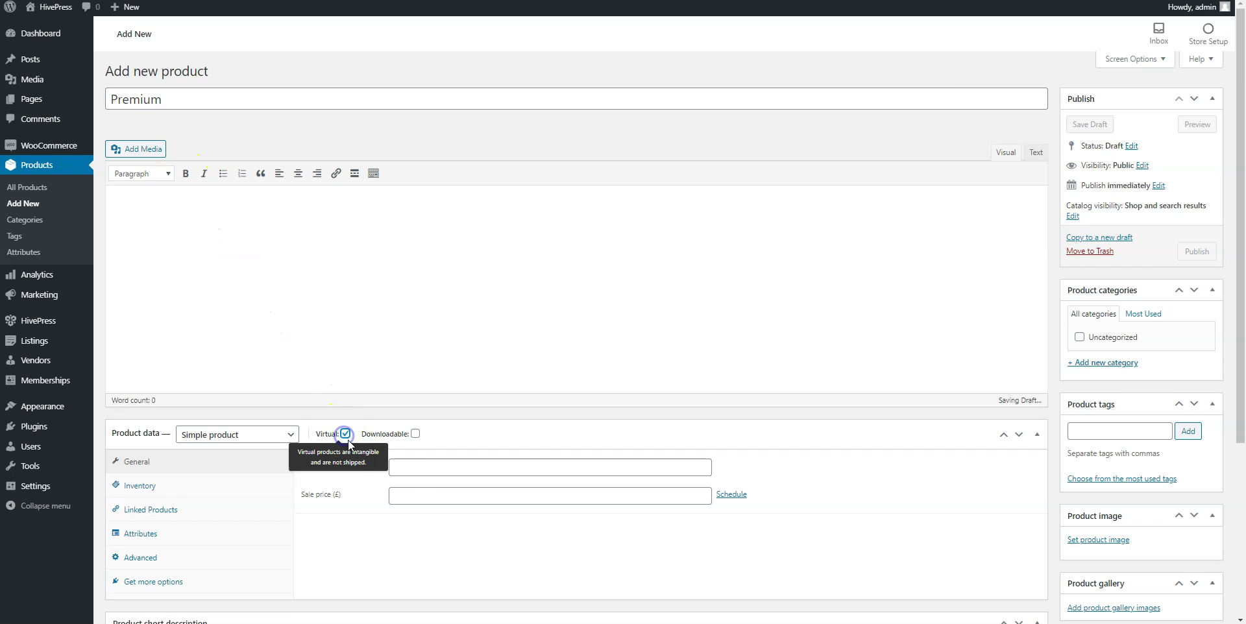
left_click(416, 468)
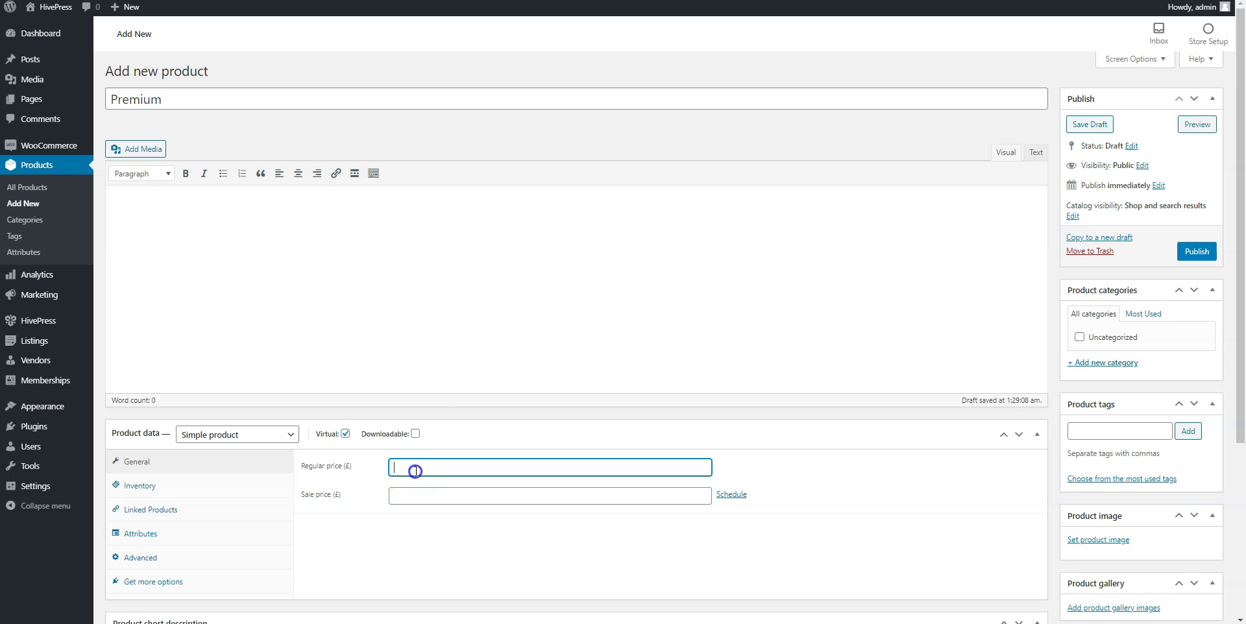
type("123")
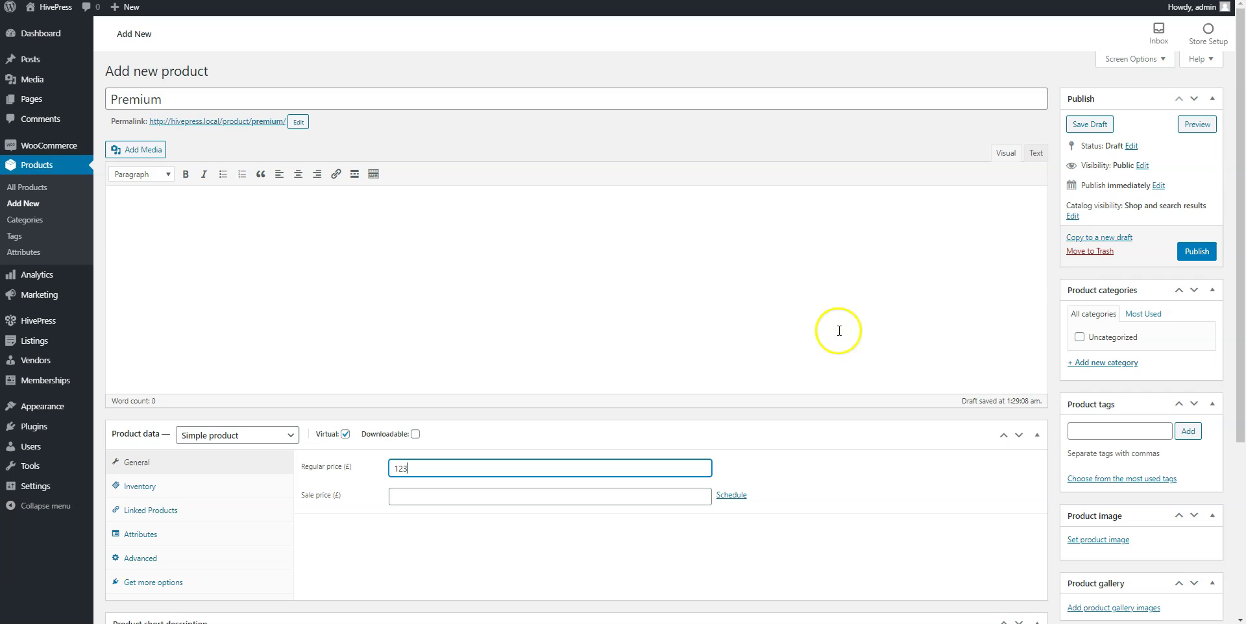
left_click(1194, 251)
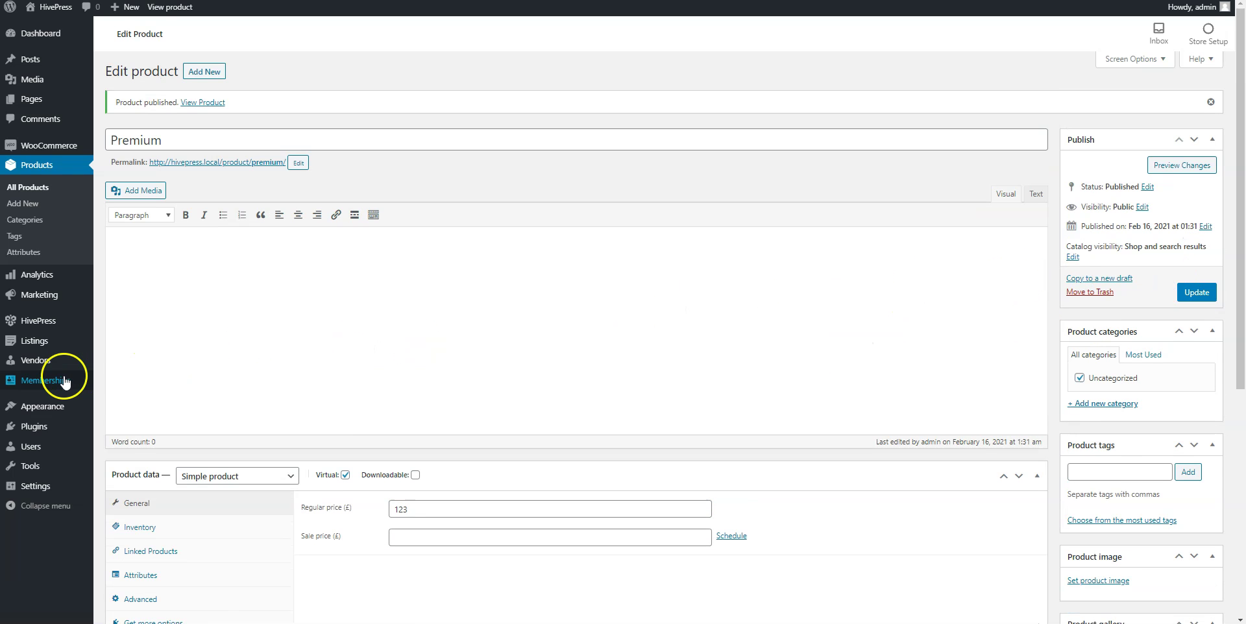
- Add a new membership plan titled "Premium" with the description "example"
mouse_move(61, 381)
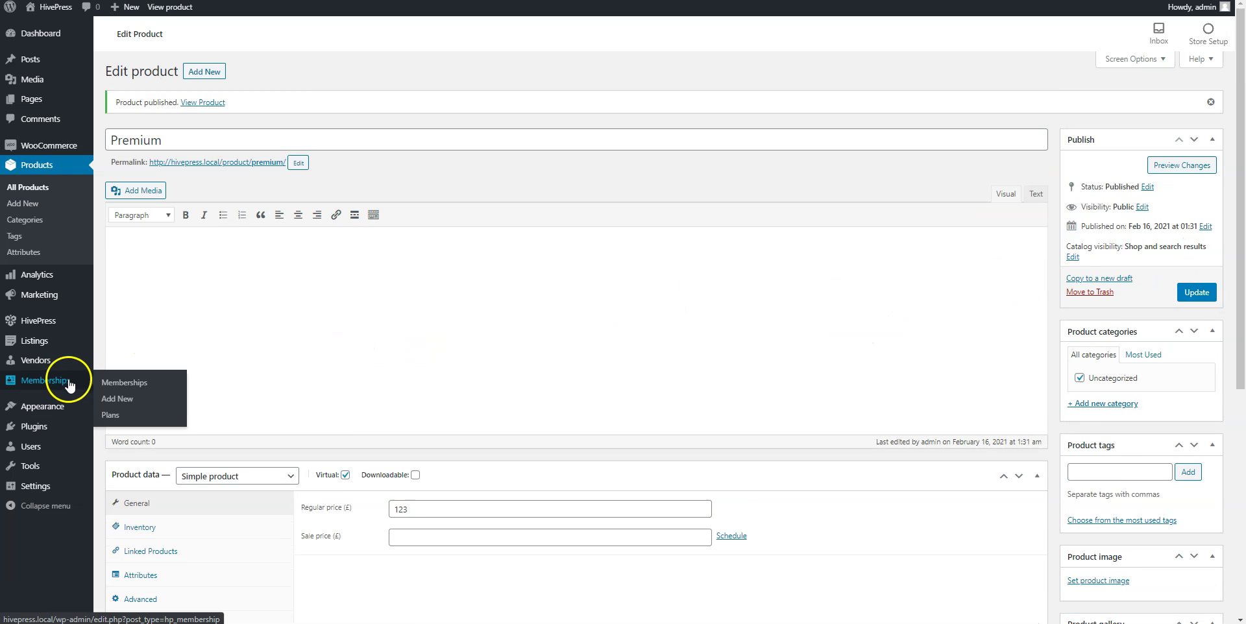
left_click(111, 415)
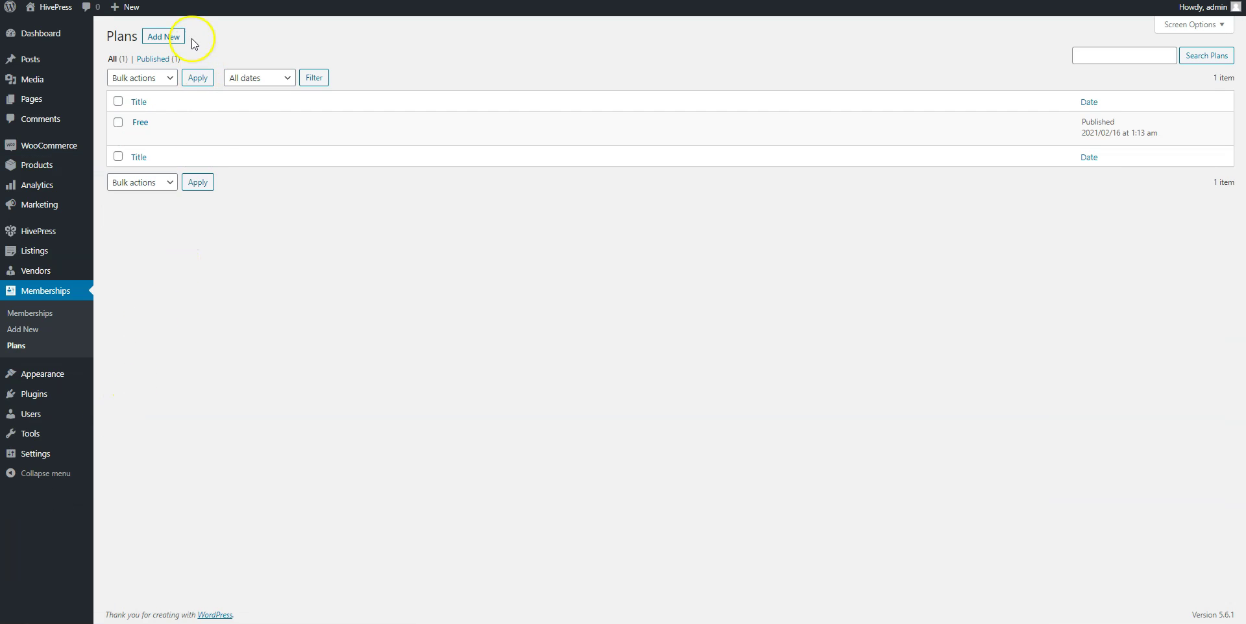
left_click(174, 34)
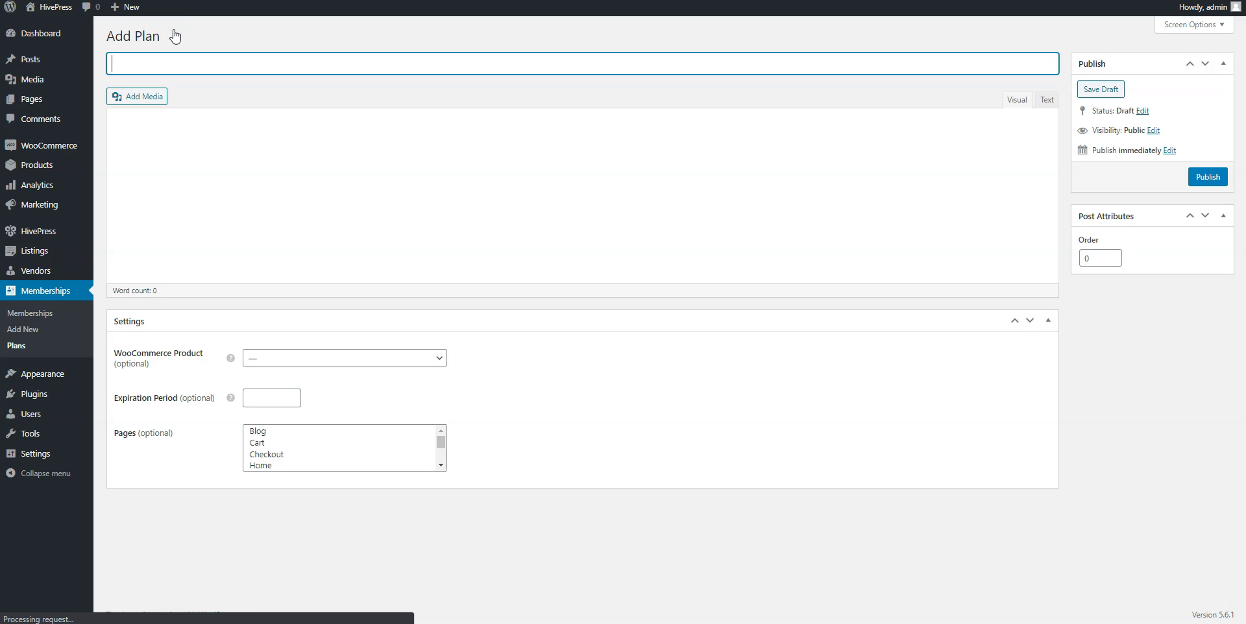
left_click(174, 65)
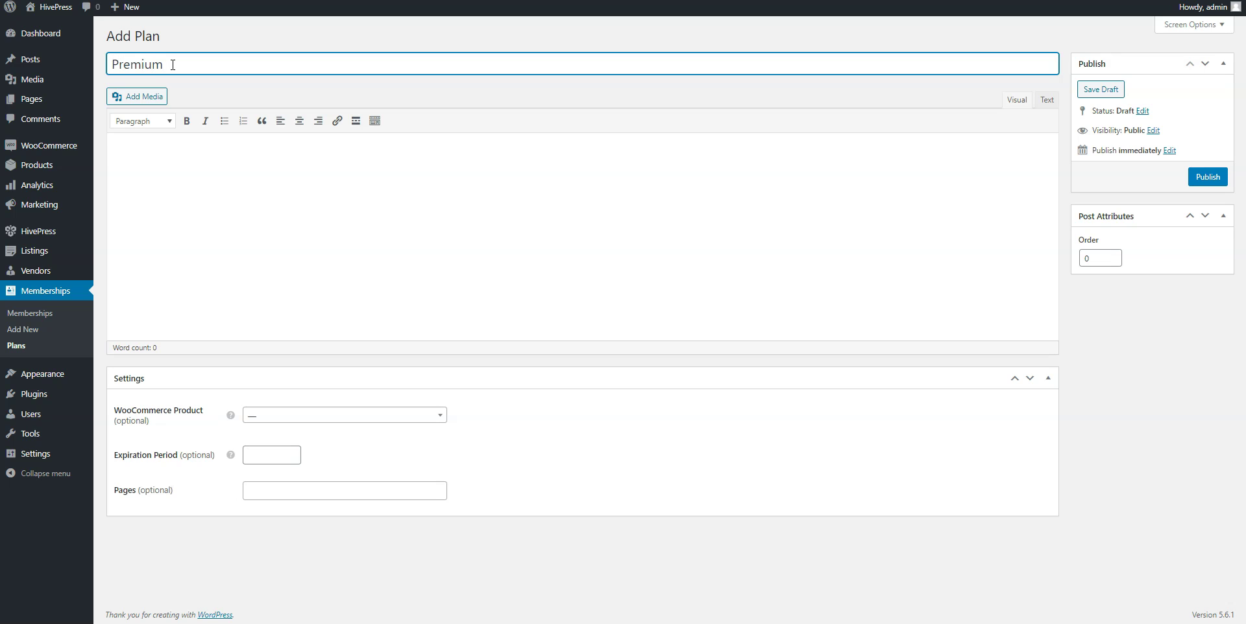
left_click(168, 168)
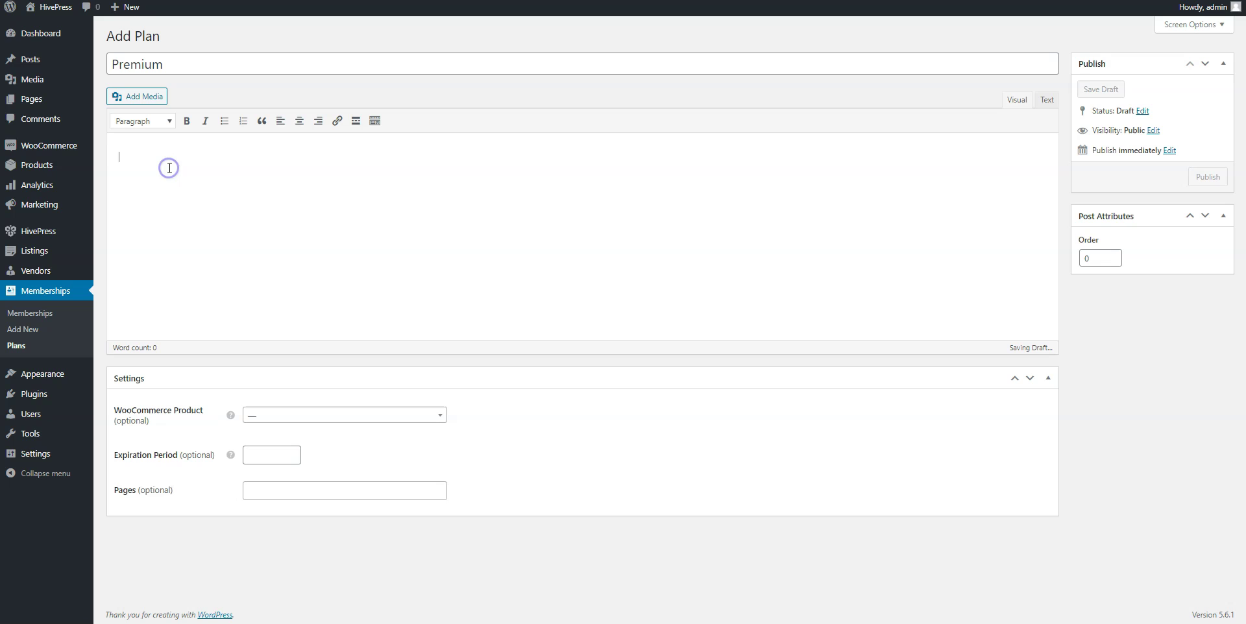
type("example")
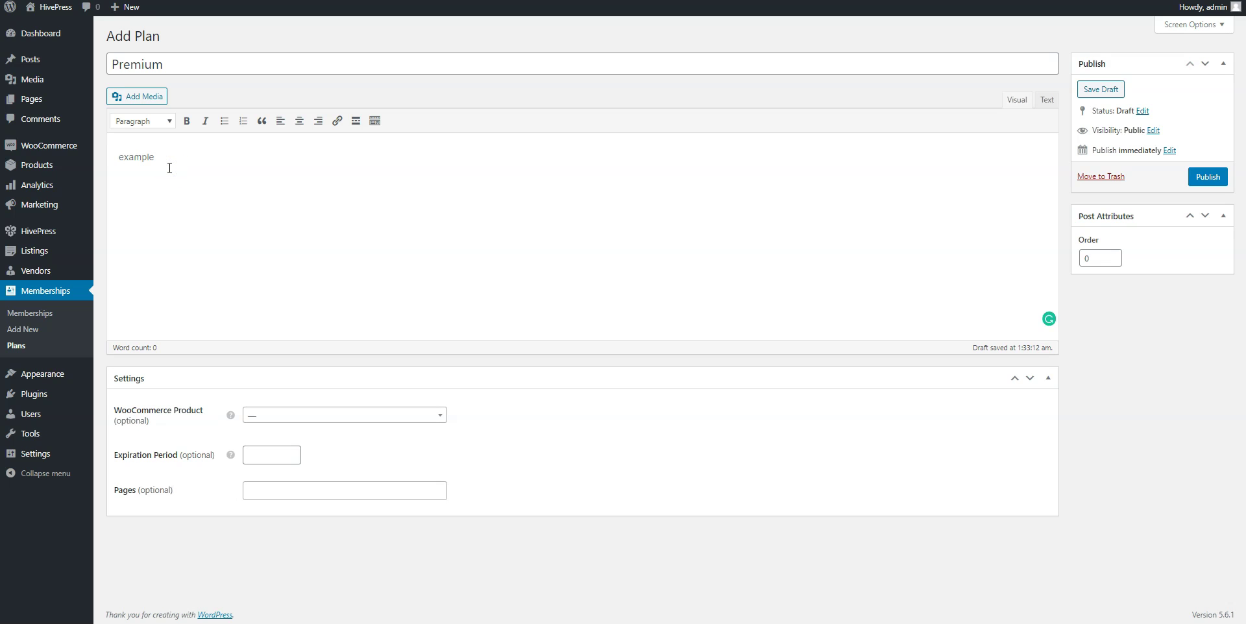
- Link the Premium plan to the Premium WooCommerce product, set its expiration period to 4 and publish the plan
left_click(262, 415)
left_click(262, 449)
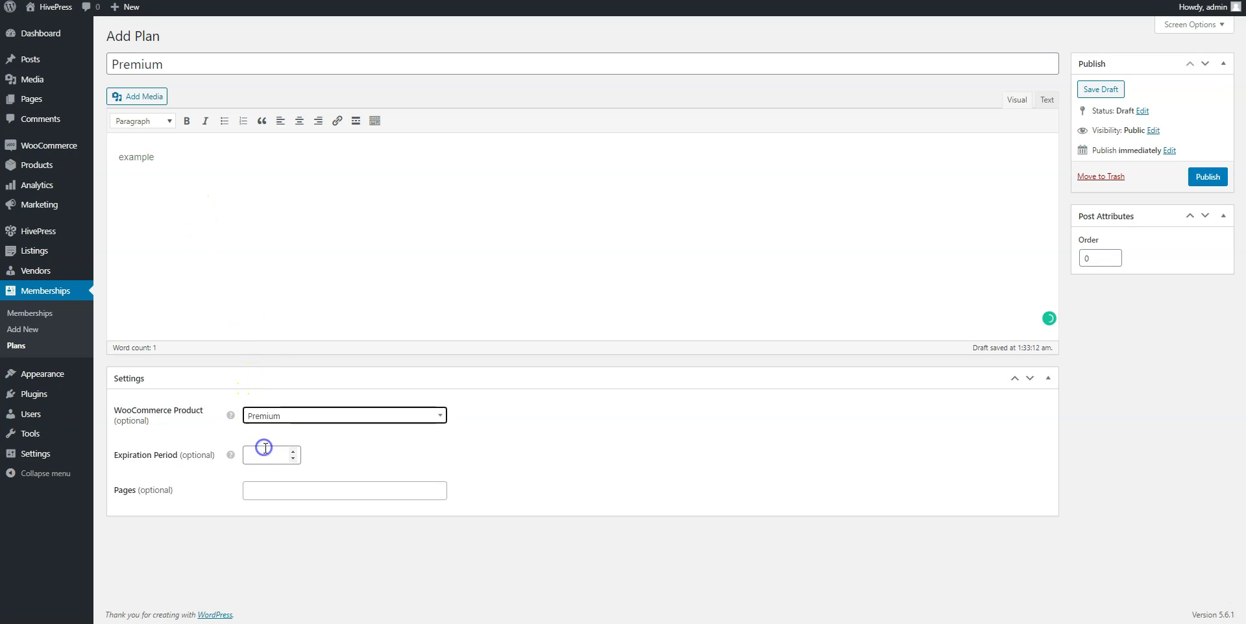
left_click(264, 454)
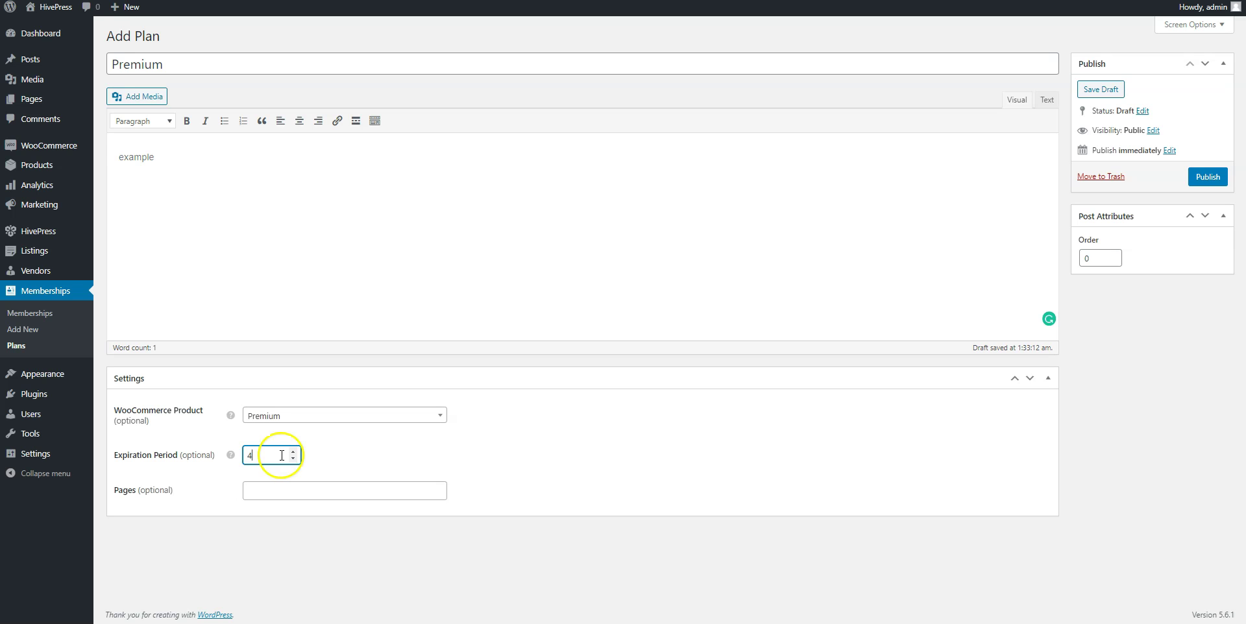
left_click(1193, 180)
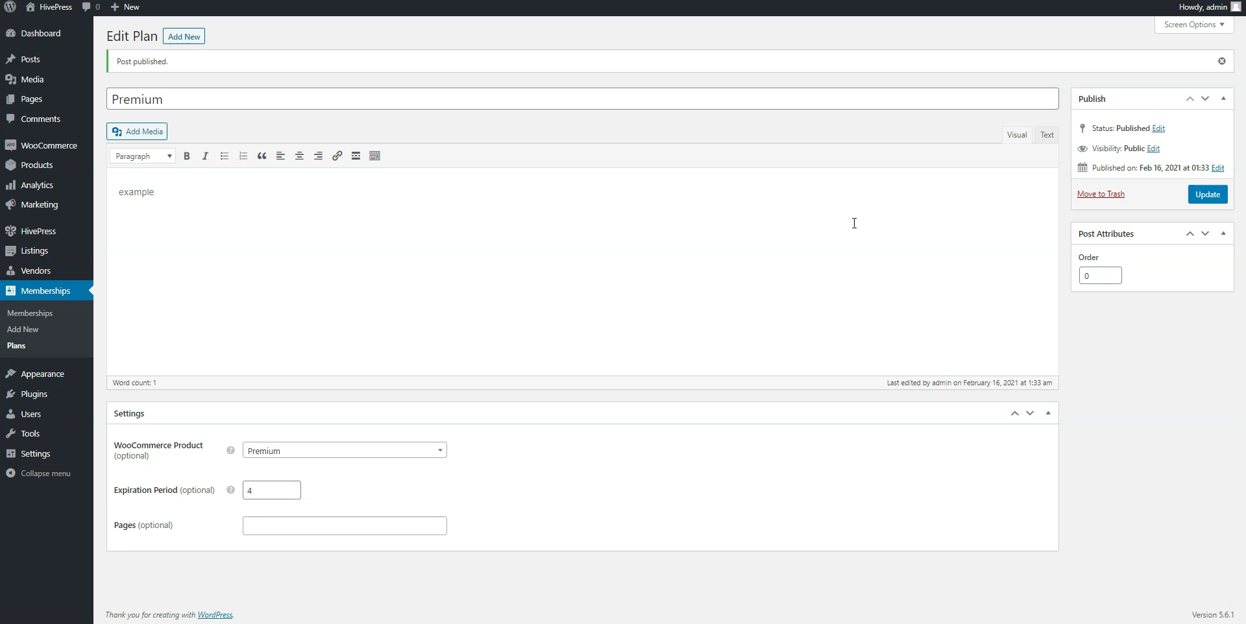
- Add a new listing attribute titled "Phone number" with front-end editing allowed and the Text field type
mouse_move(58, 262)
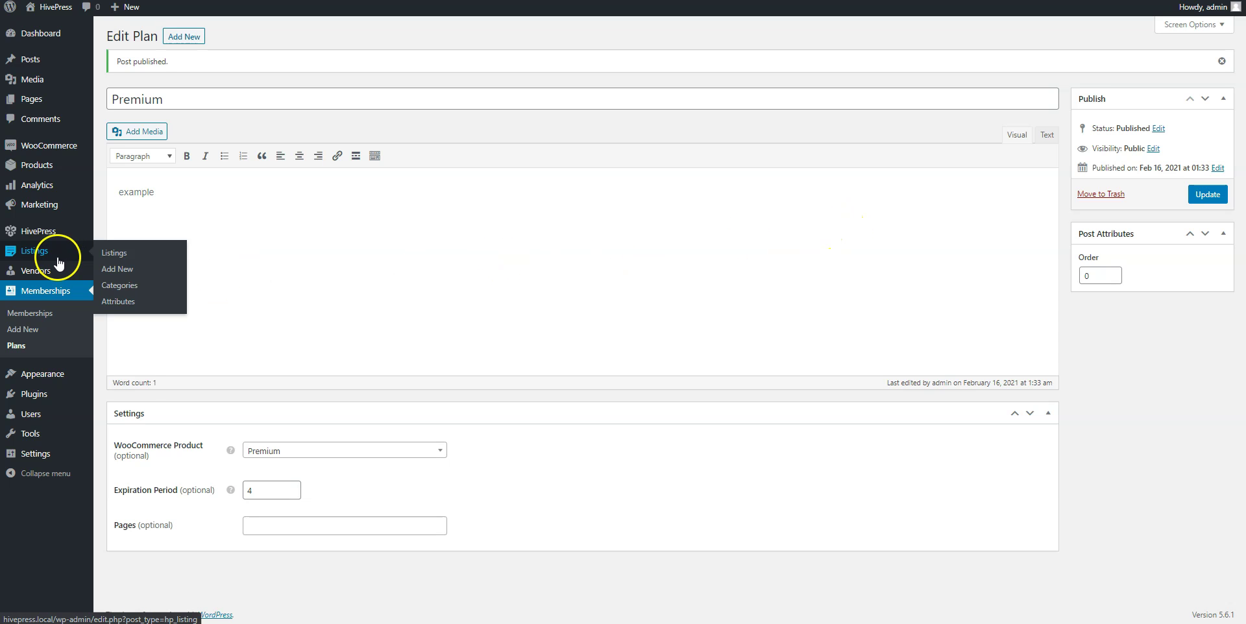
left_click(122, 301)
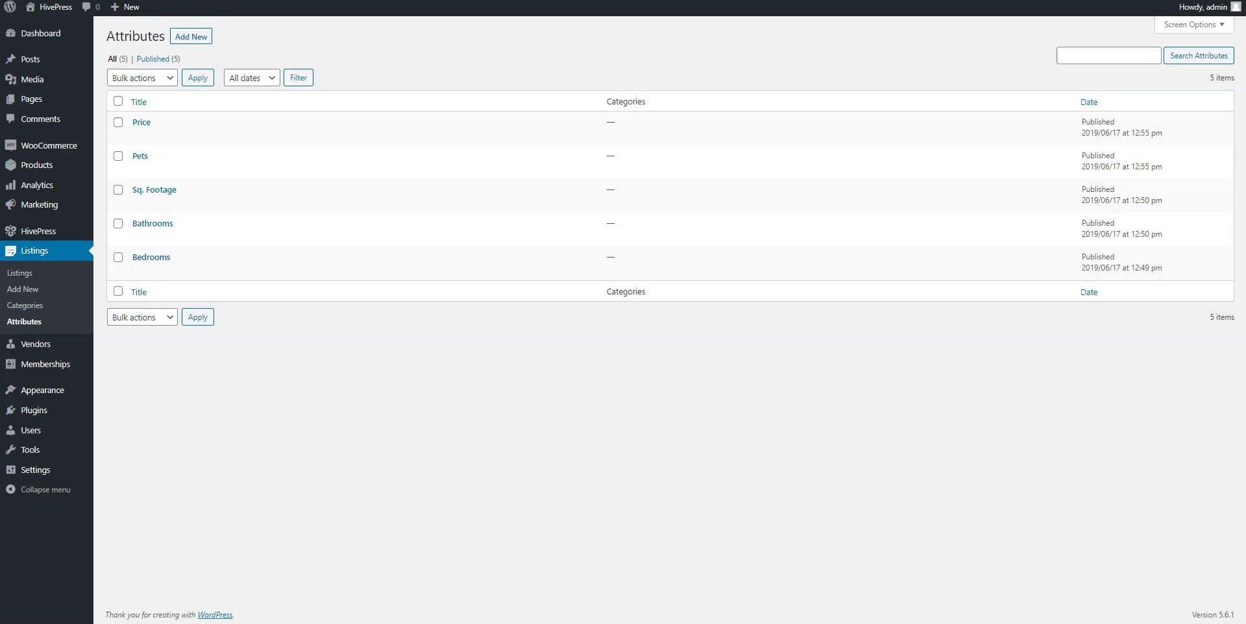
left_click(195, 37)
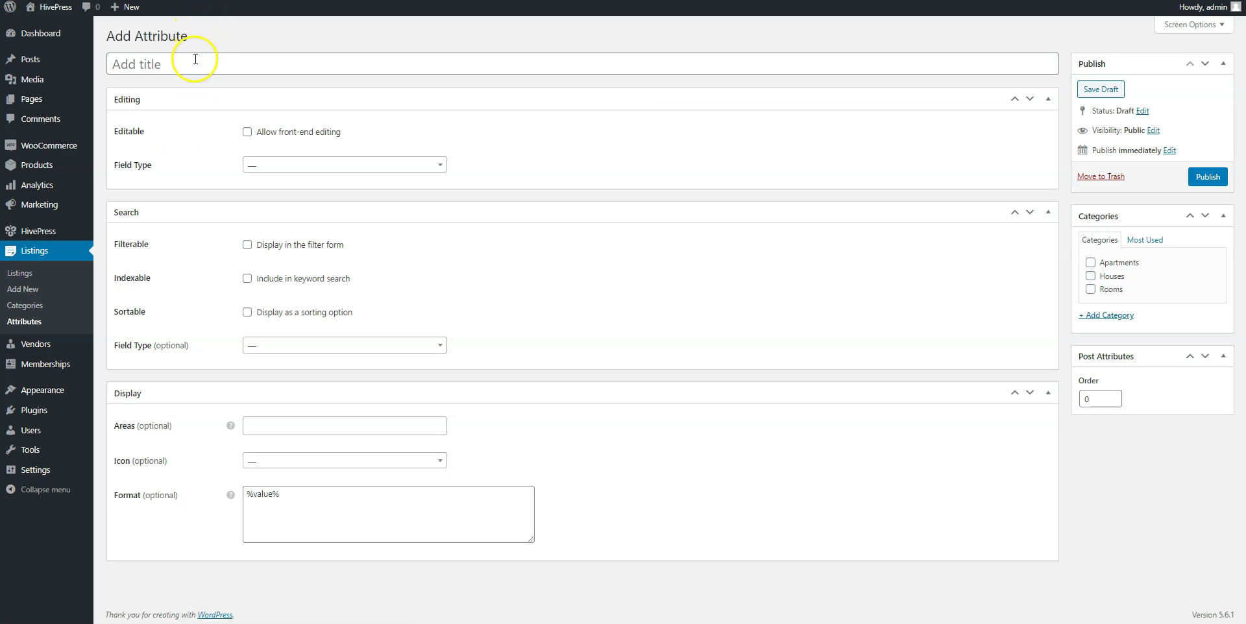
left_click(196, 60)
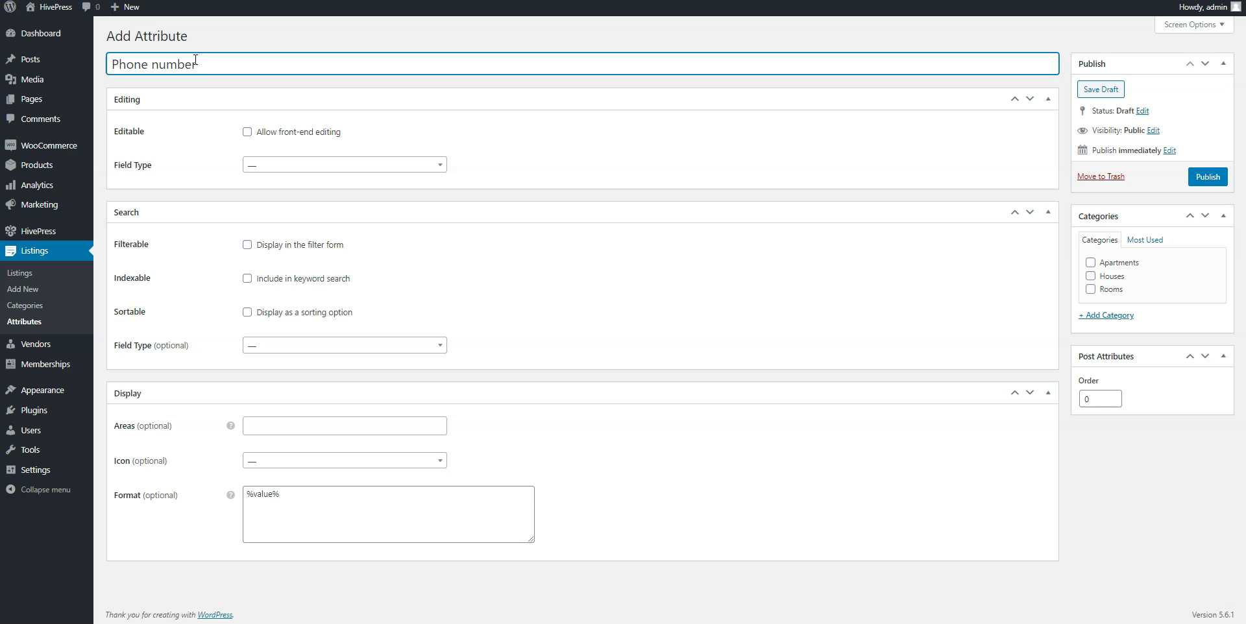
left_click(247, 131)
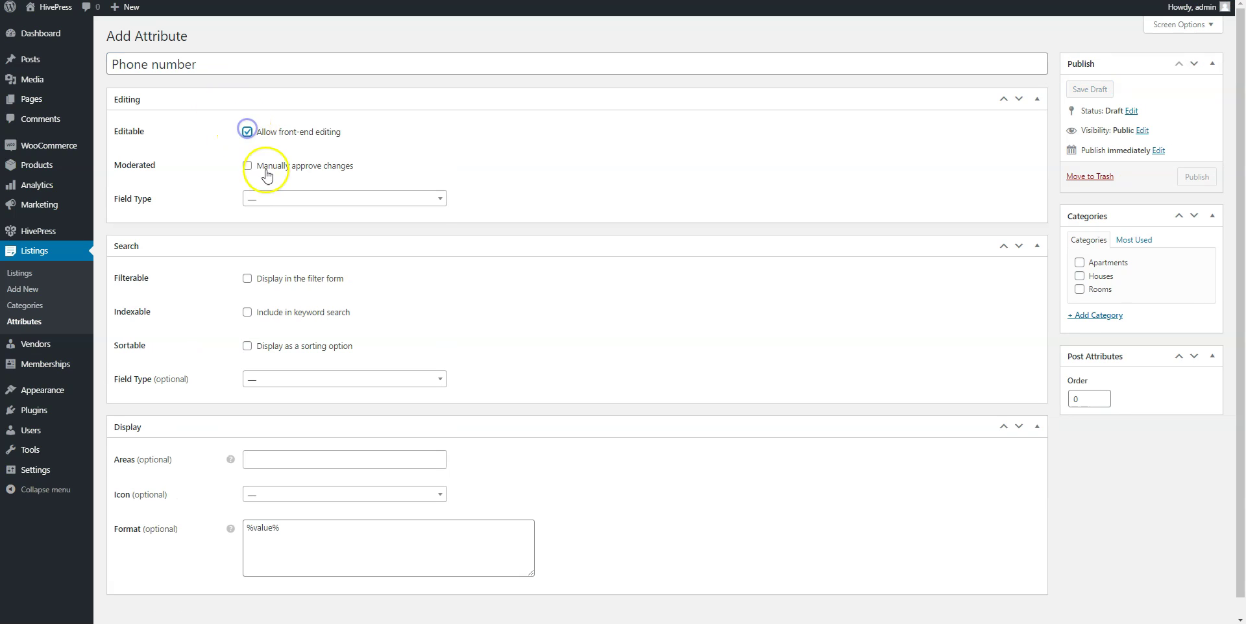
left_click(273, 197)
scroll(297, 263, "down", 2)
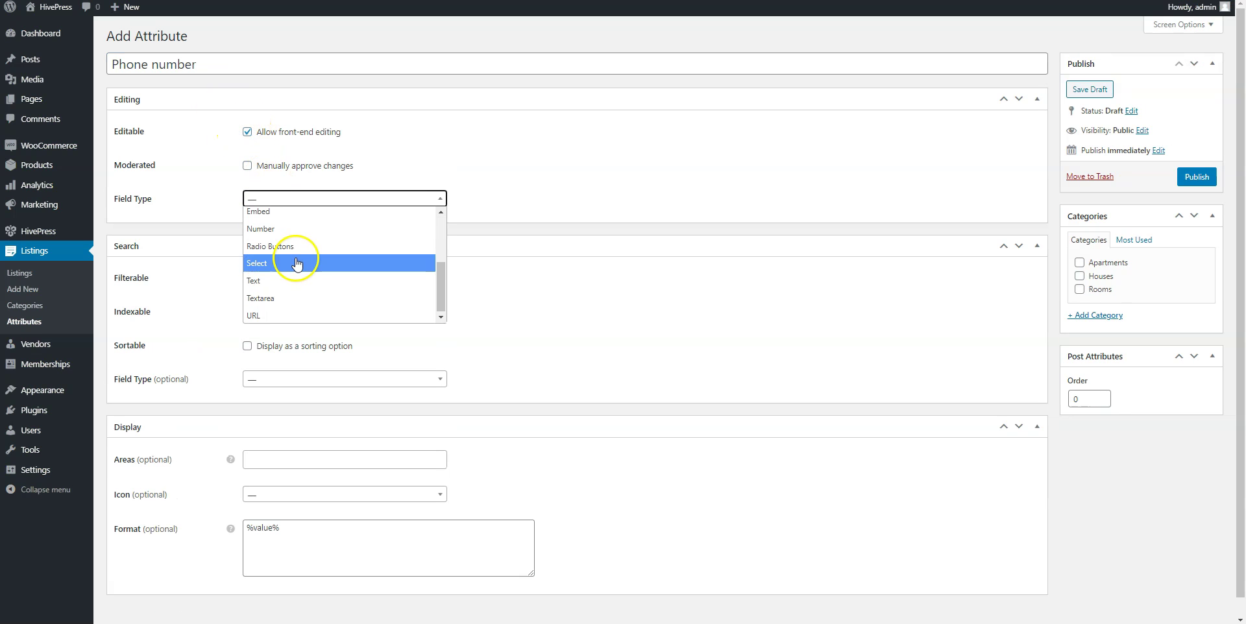
left_click(305, 281)
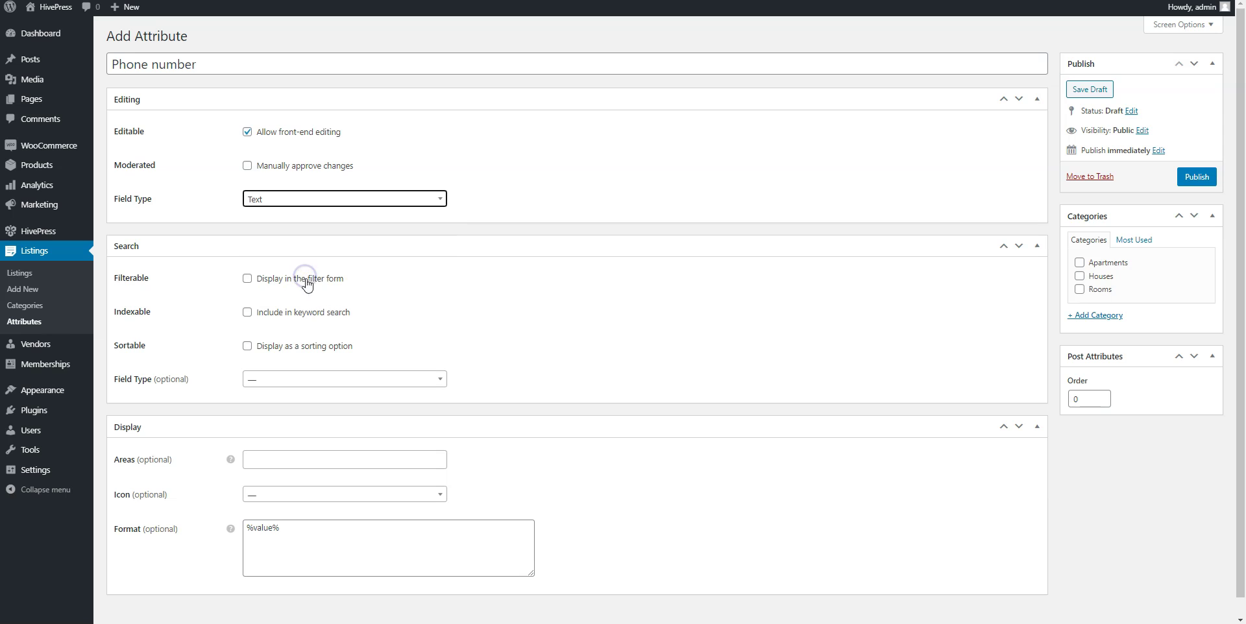
- Display the attribute in the Block (primary) and Page (primary) areas with the format "%label%:%value%", and publish it
left_click(307, 453)
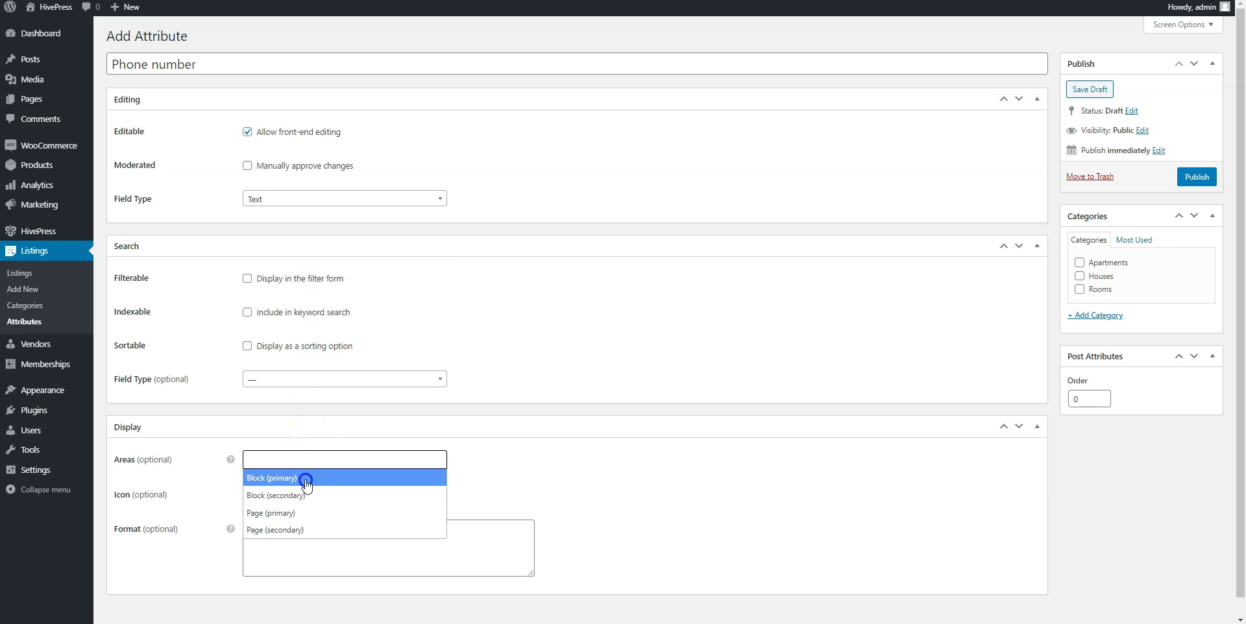
left_click(305, 478)
left_click(326, 463)
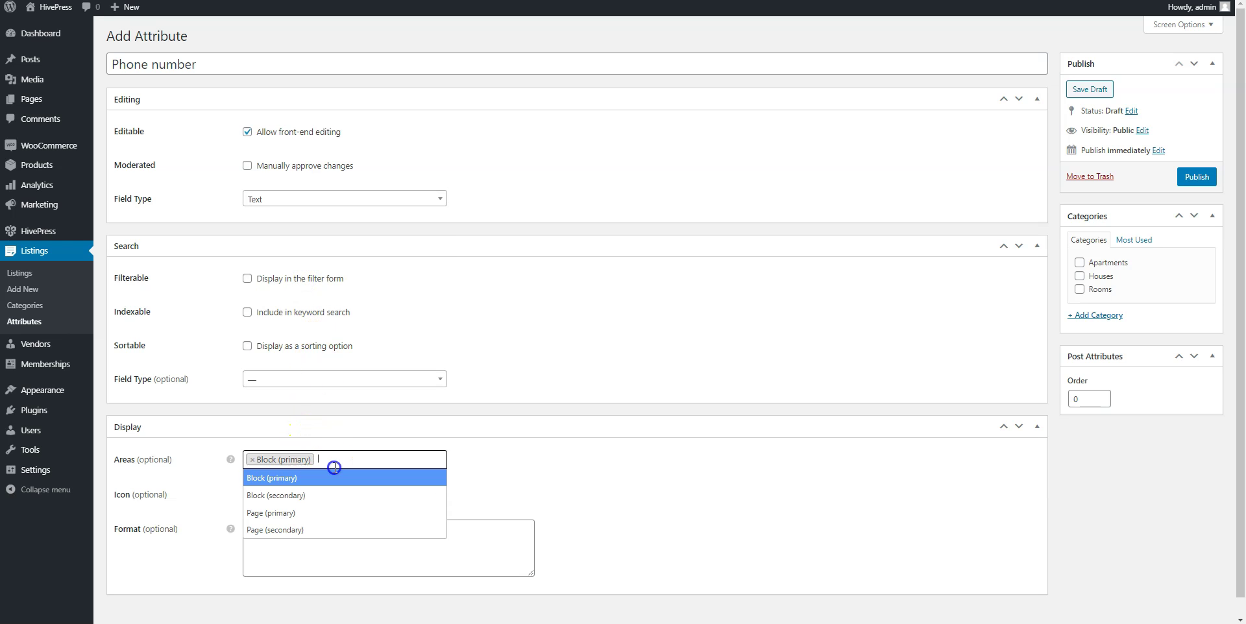
left_click(312, 509)
left_click(250, 527)
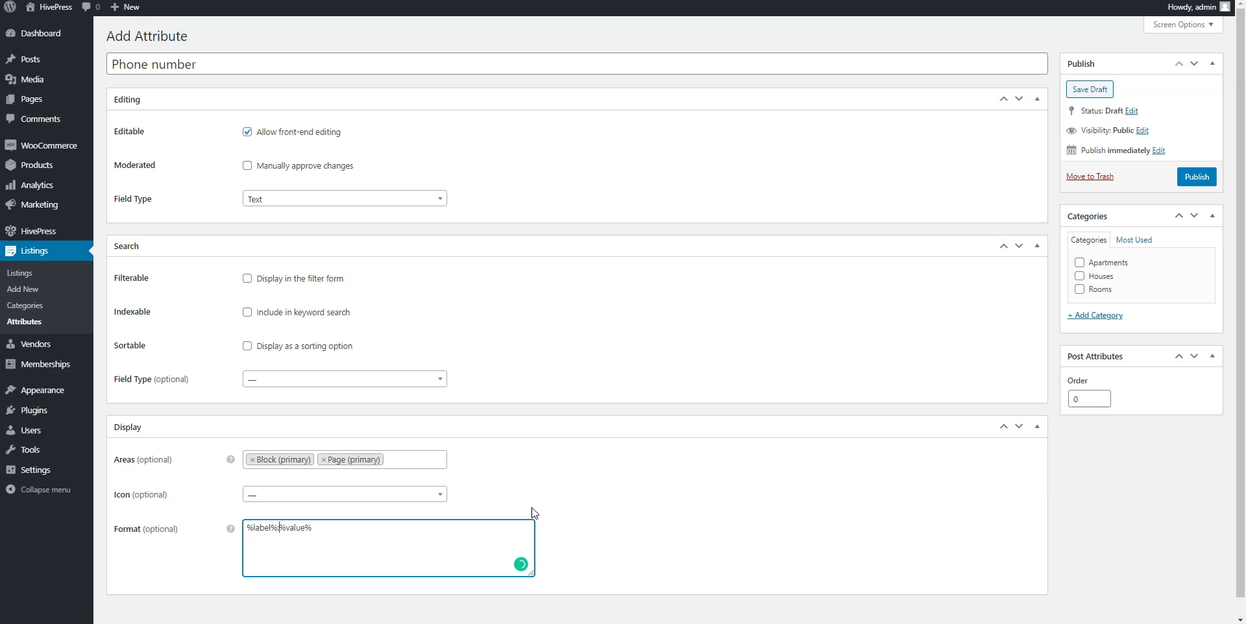
left_click(1191, 175)
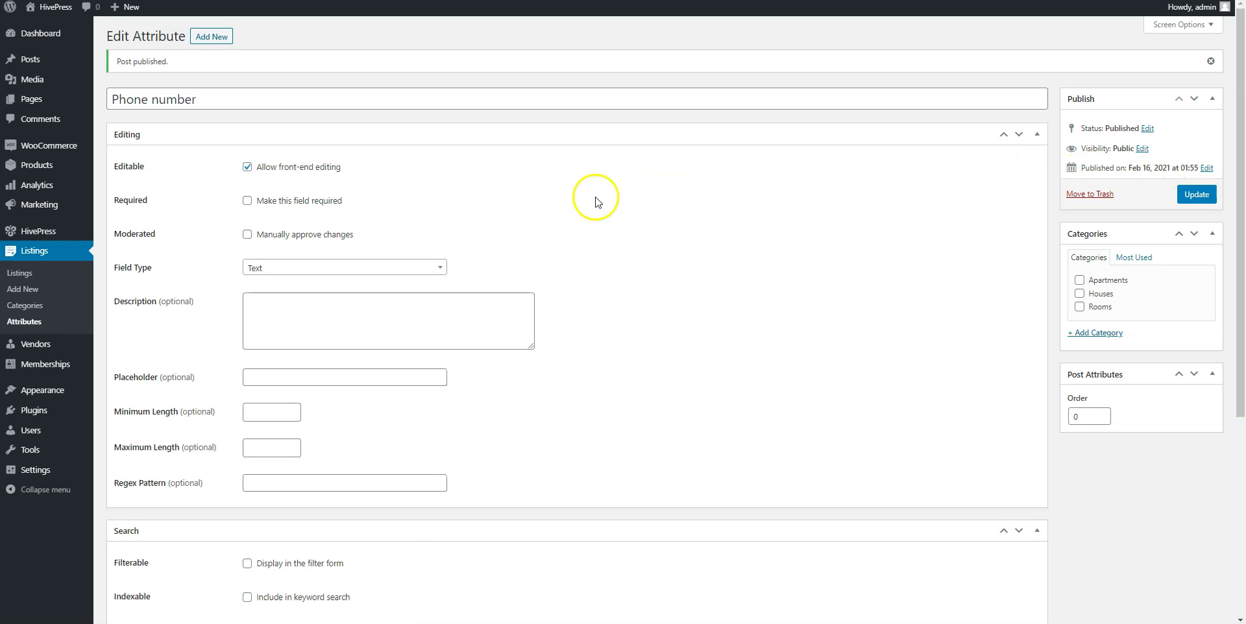
- Fill in the phone number attribute of the "Stylish remodeled room" listing and update the listing
left_click(17, 278)
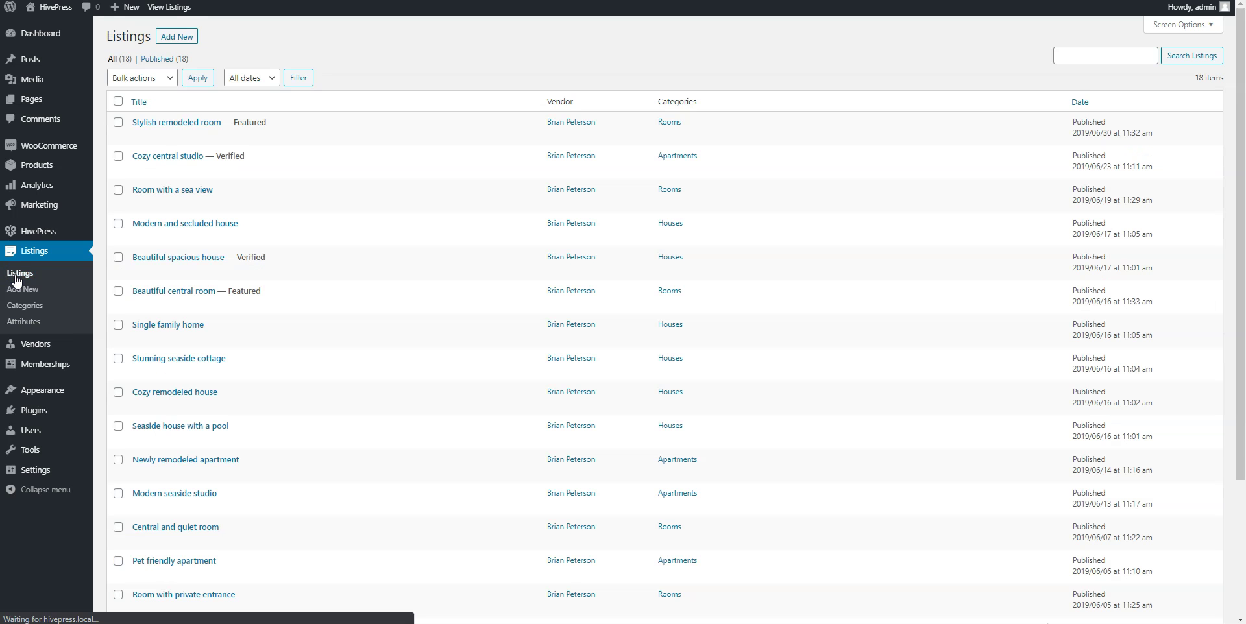
left_click(55, 259)
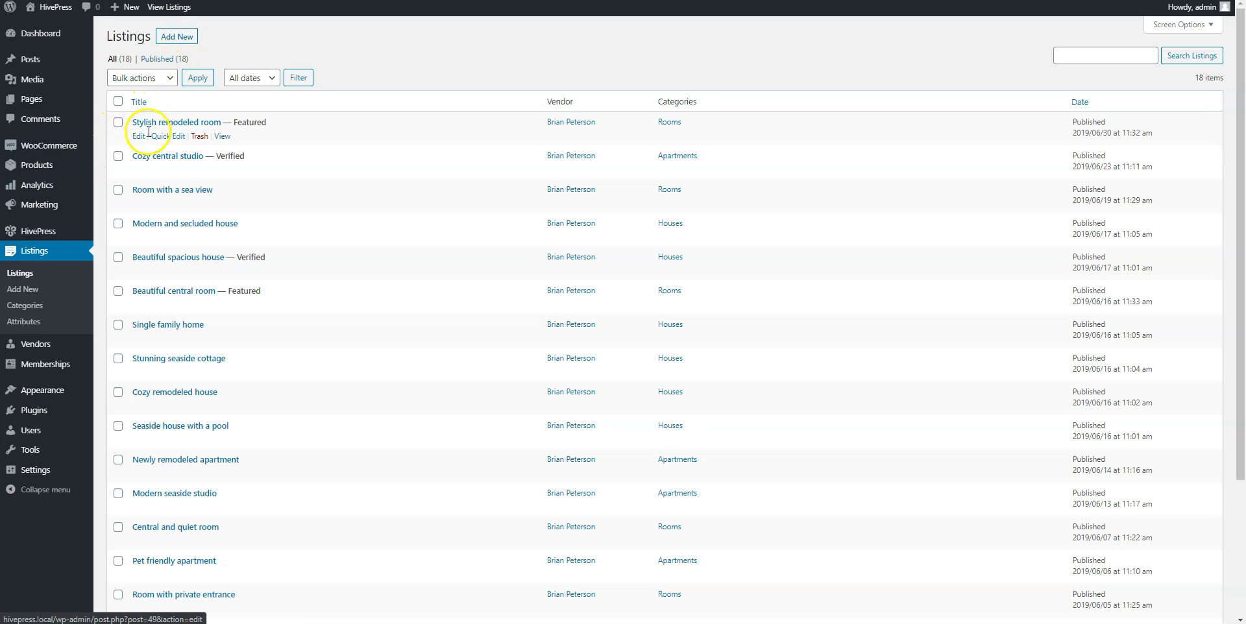
left_click(140, 137)
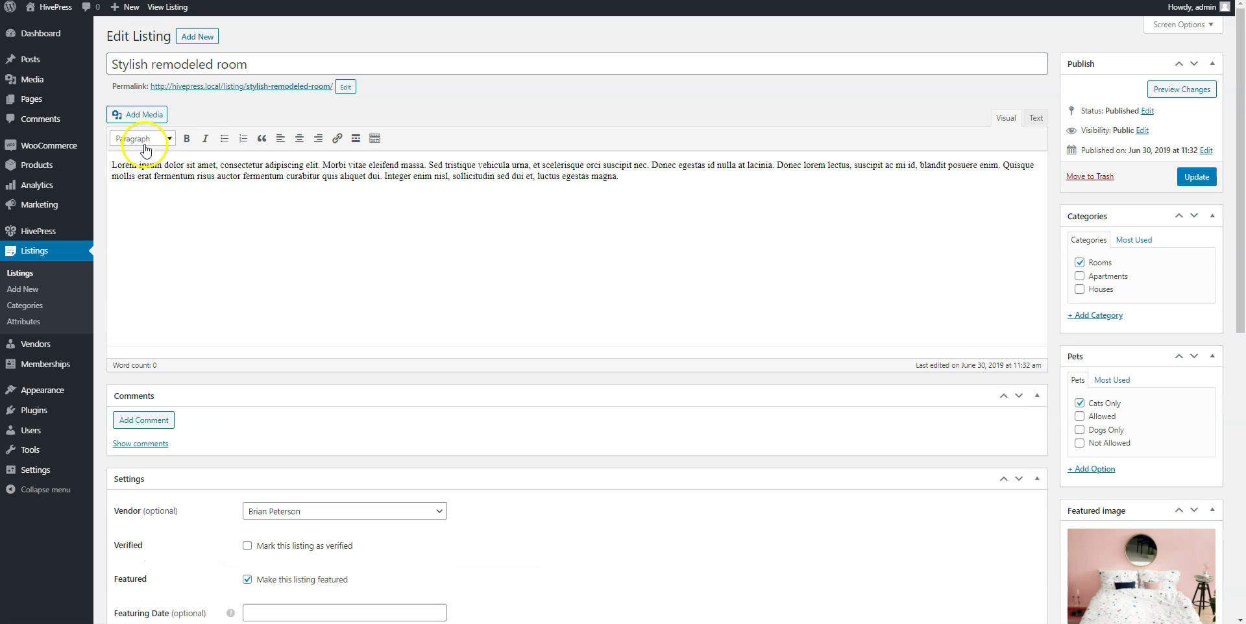
scroll(145, 151, "down", 4)
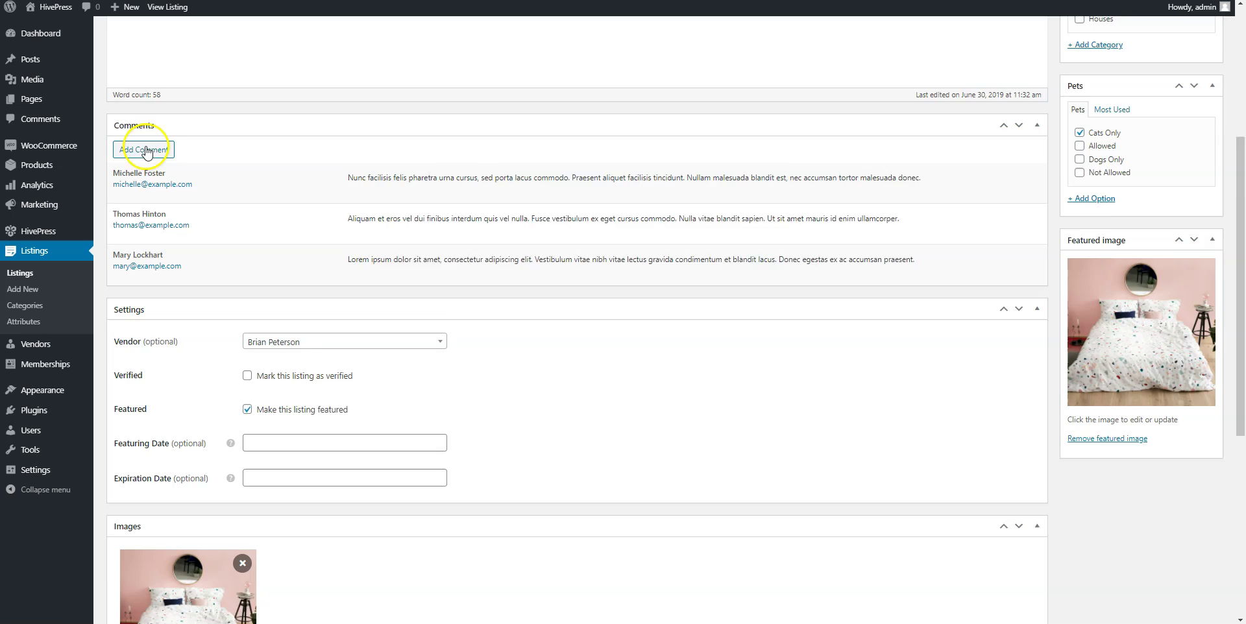
scroll(147, 151, "down", 6)
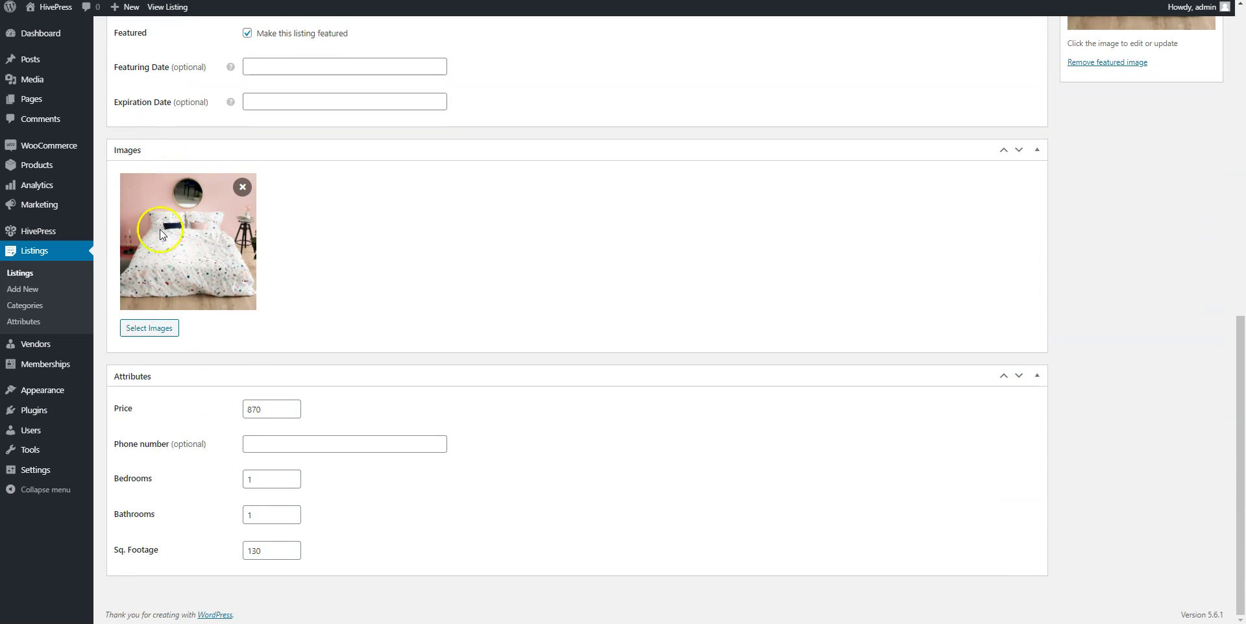
left_click(280, 447)
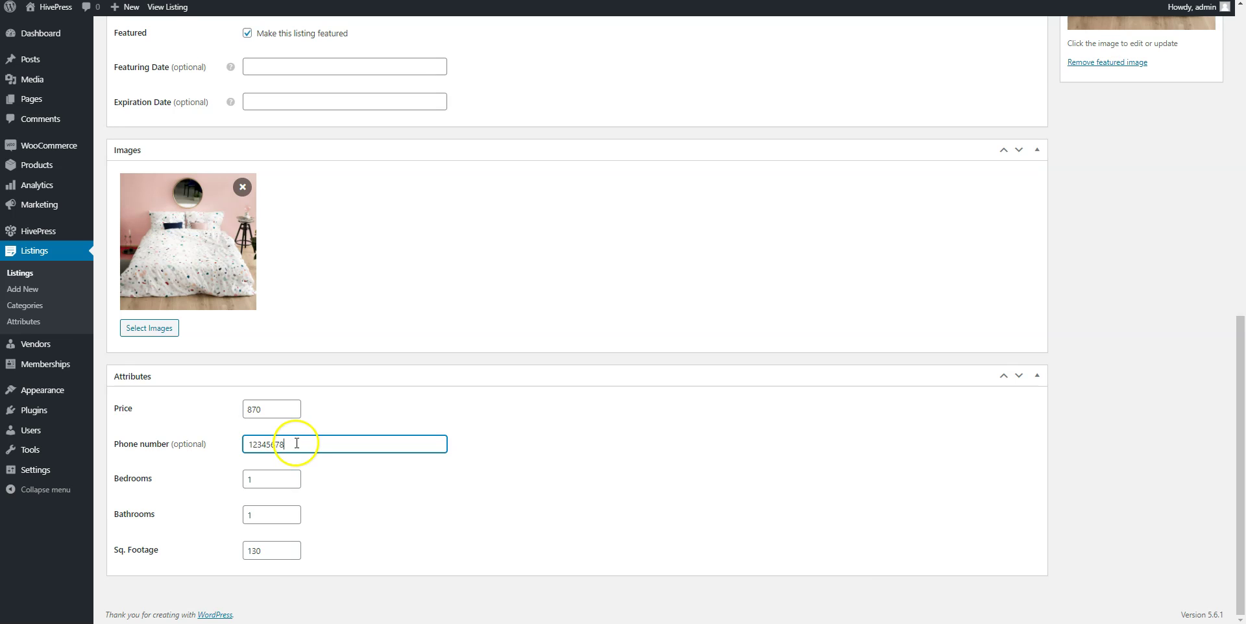
scroll(589, 386, "up", 5)
scroll(589, 386, "up", 5)
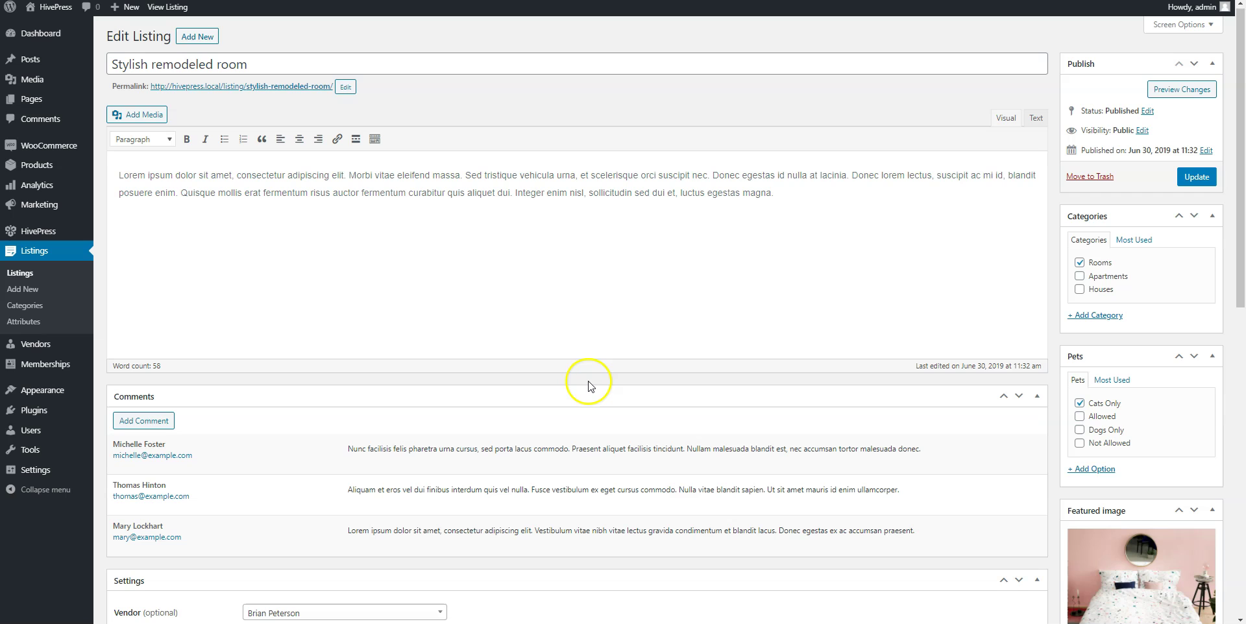
left_click(1191, 179)
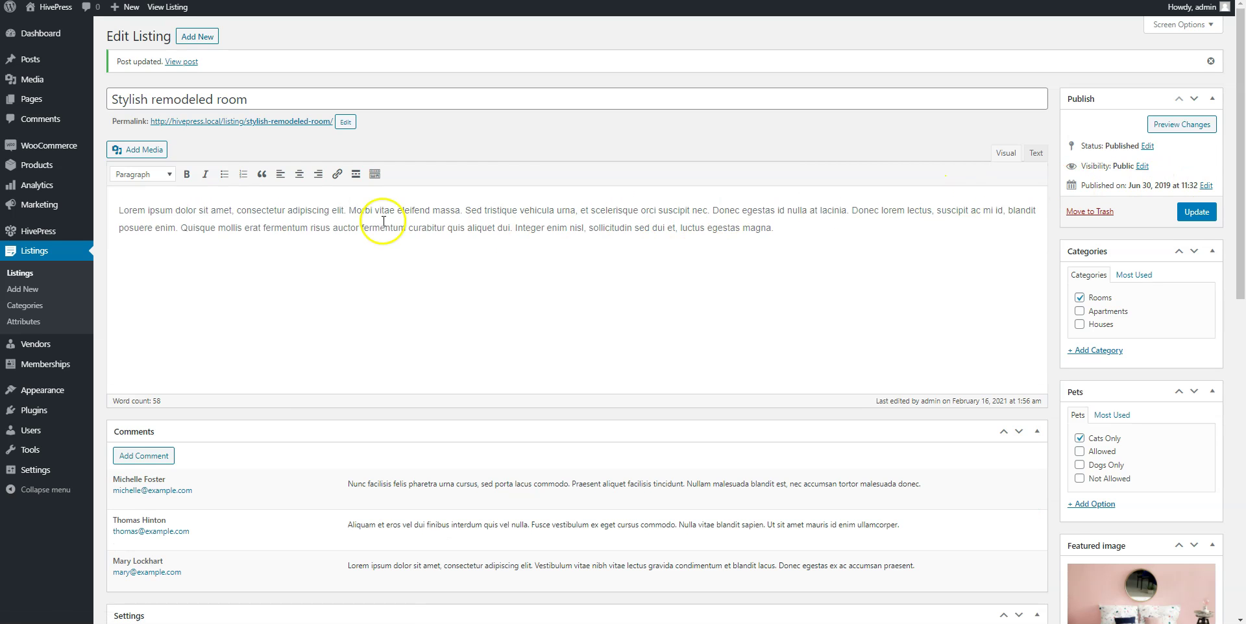
- Set the Listings restriction to Attributes in the HivePress membership settings and save the changes
mouse_move(55, 238)
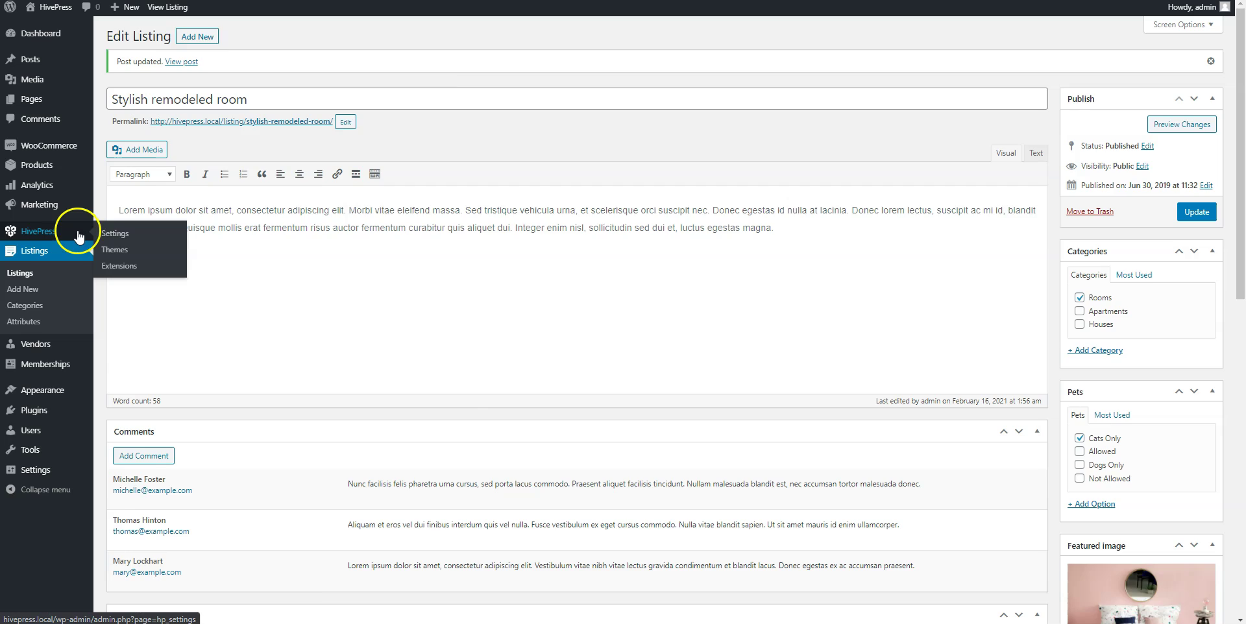
left_click(111, 233)
left_click(259, 66)
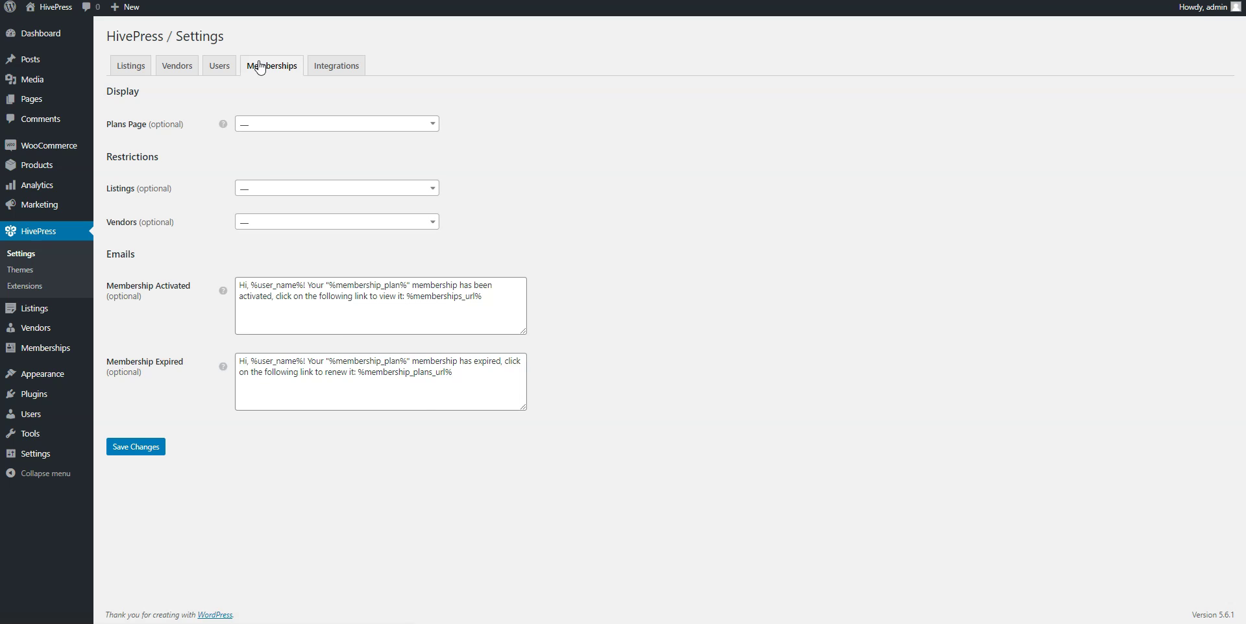
left_click(262, 190)
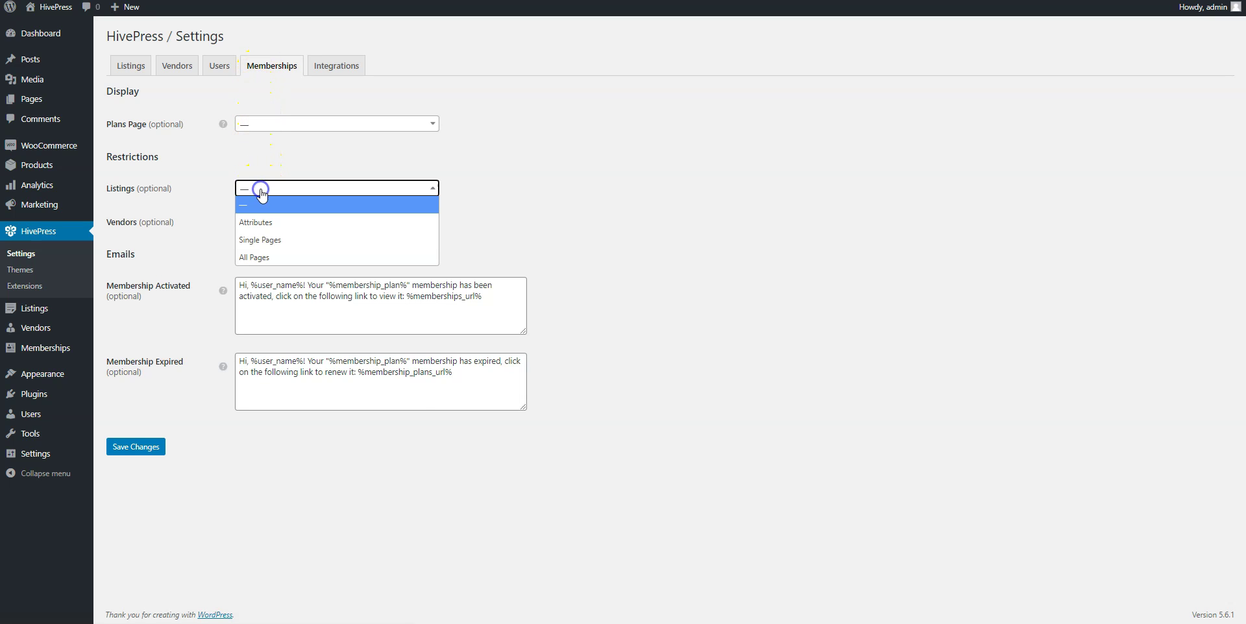
left_click(260, 223)
left_click(154, 447)
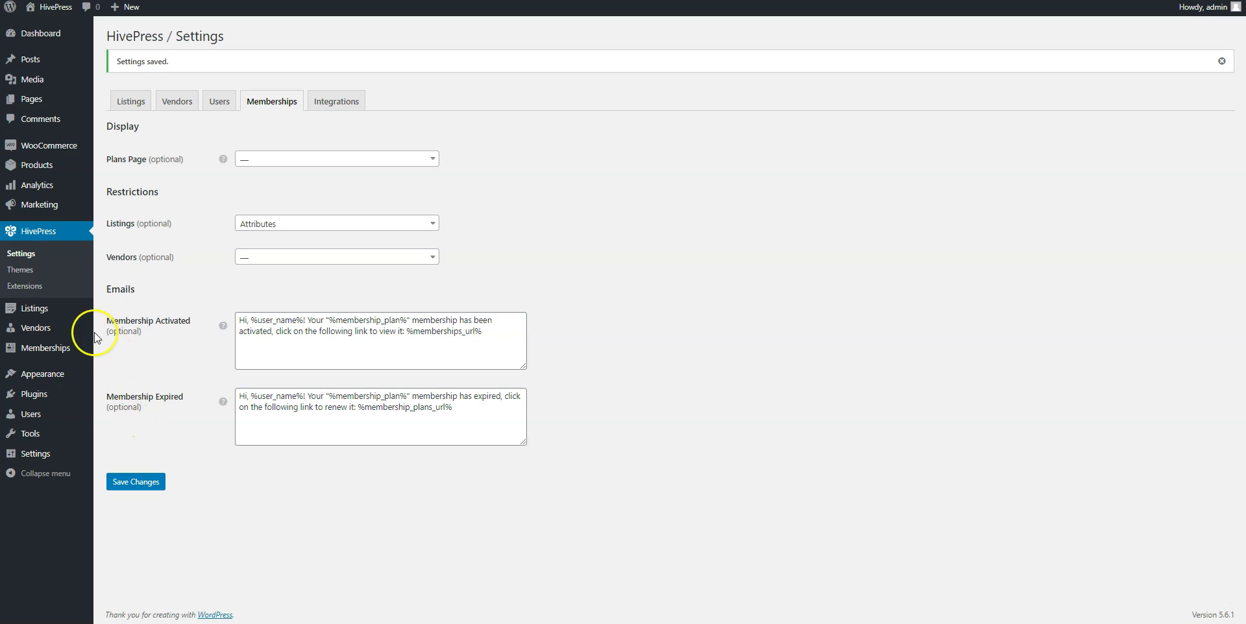
- Add Phone number to the listing attributes of the Premium membership plan and update the plan
mouse_move(62, 348)
left_click(110, 382)
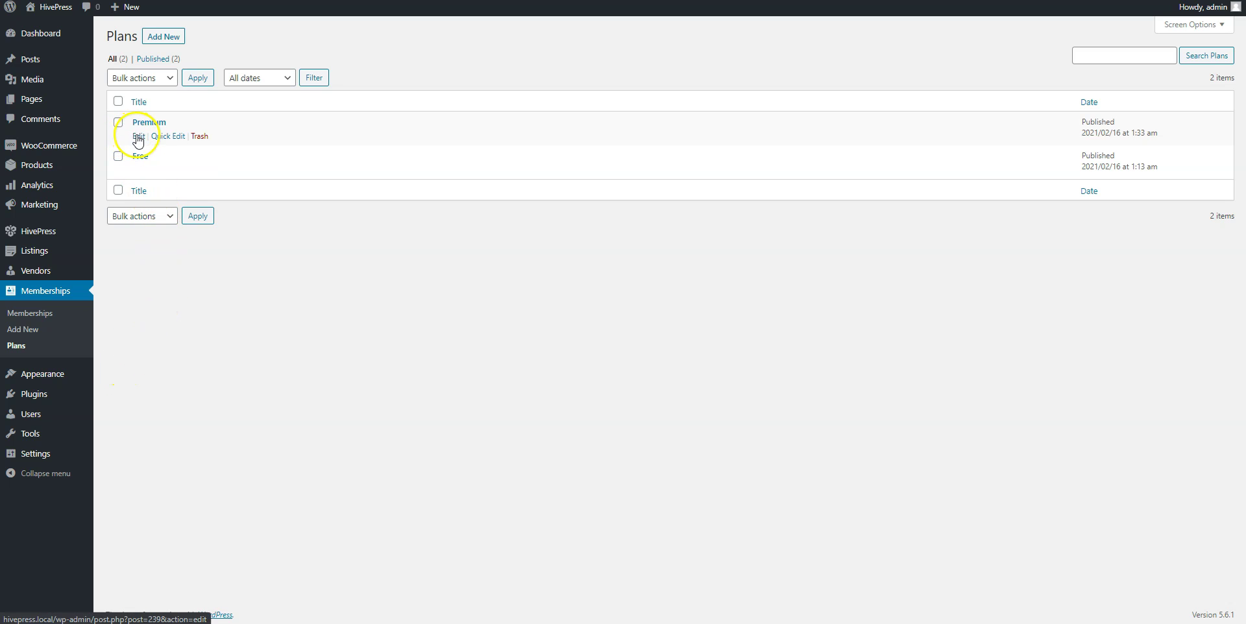
left_click(137, 137)
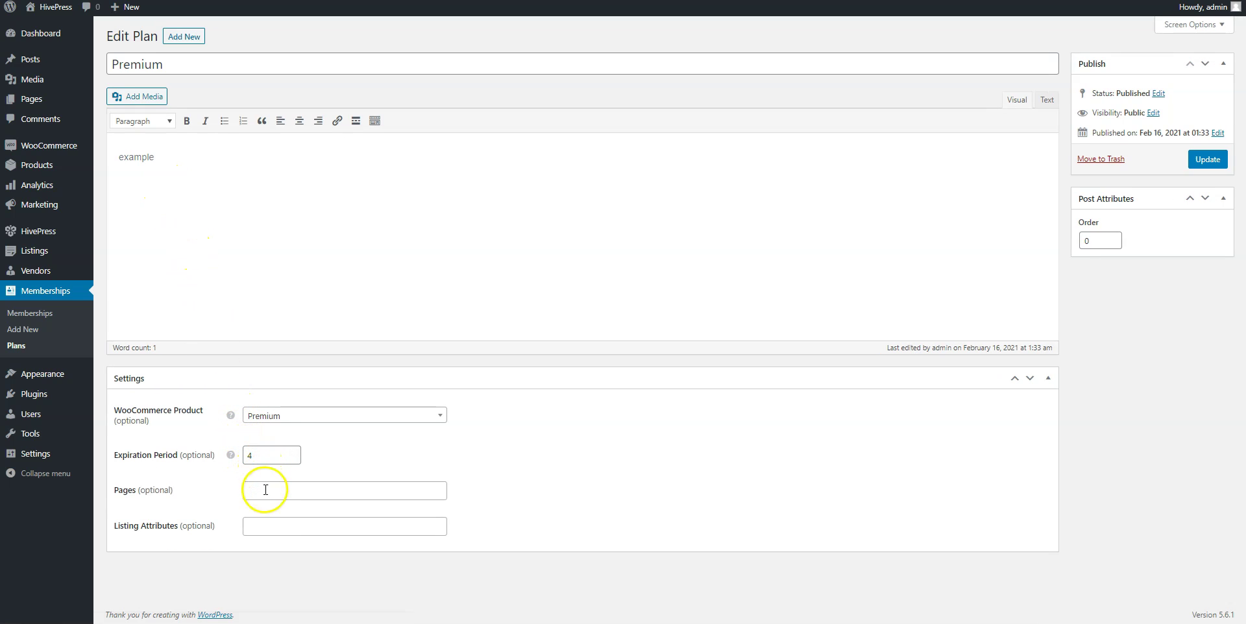
left_click(266, 522)
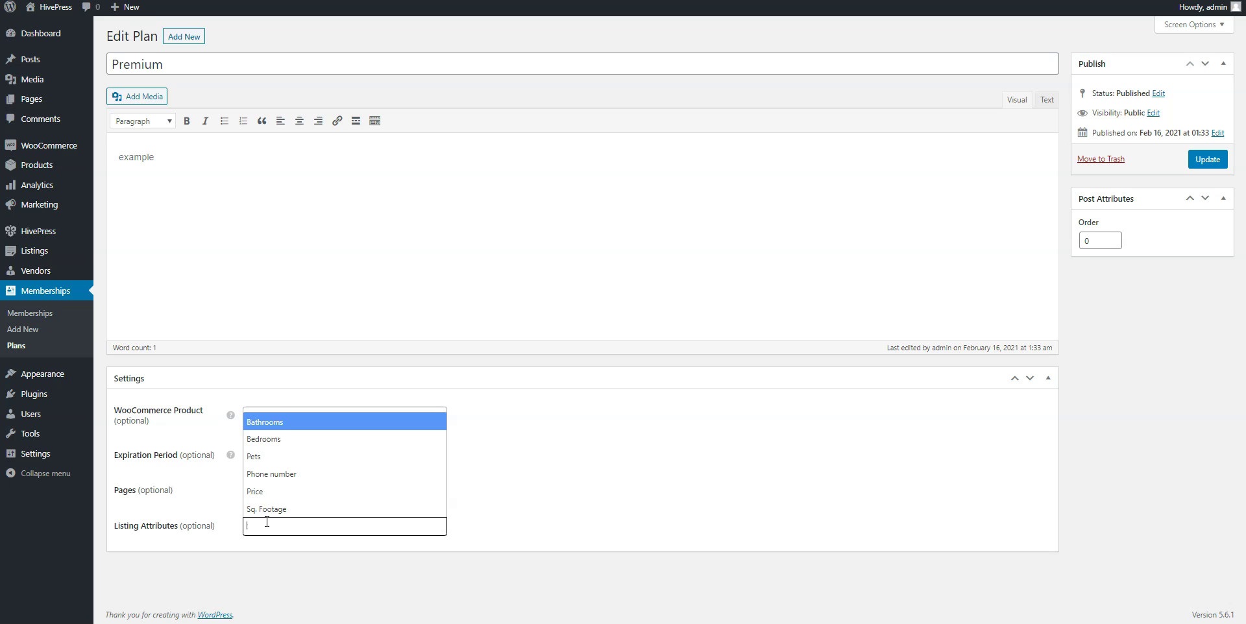
left_click(275, 475)
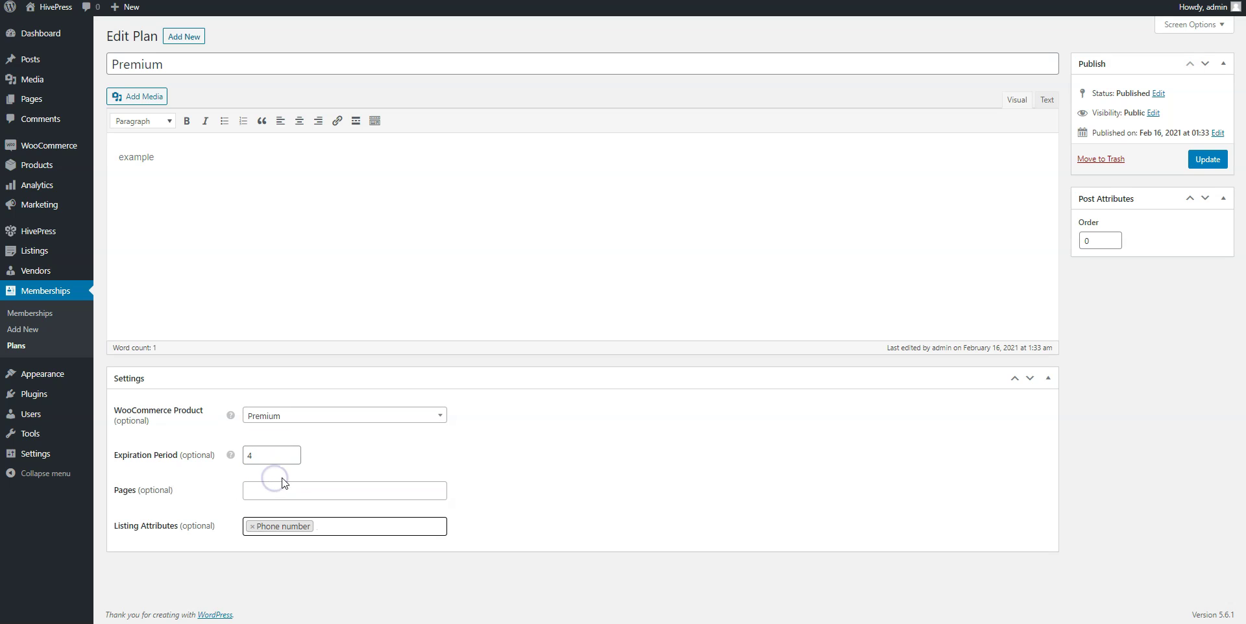
left_click(1194, 159)
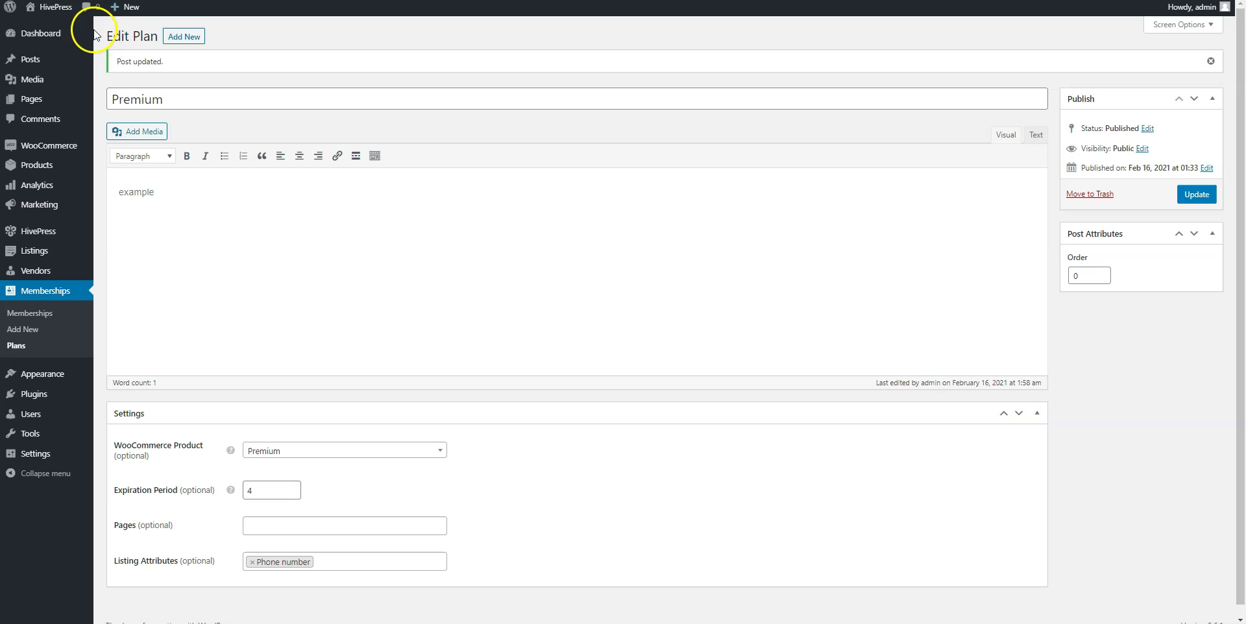
- Visit the site's front end and sign out of the admin account
left_click(52, 27)
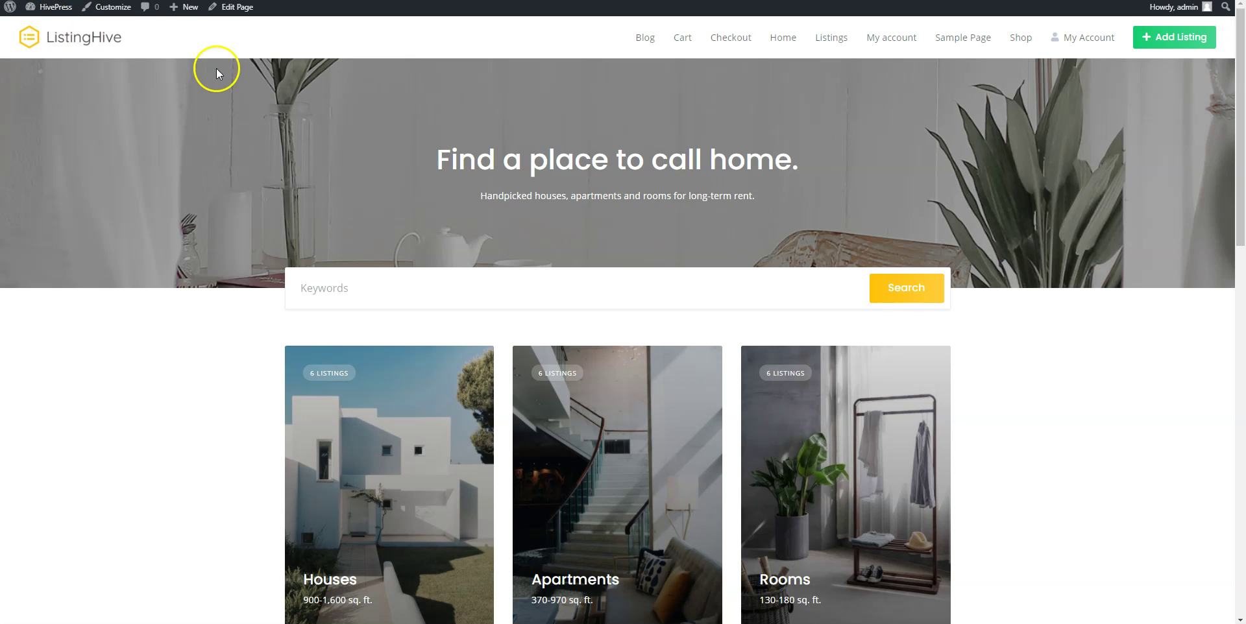
left_click(1080, 44)
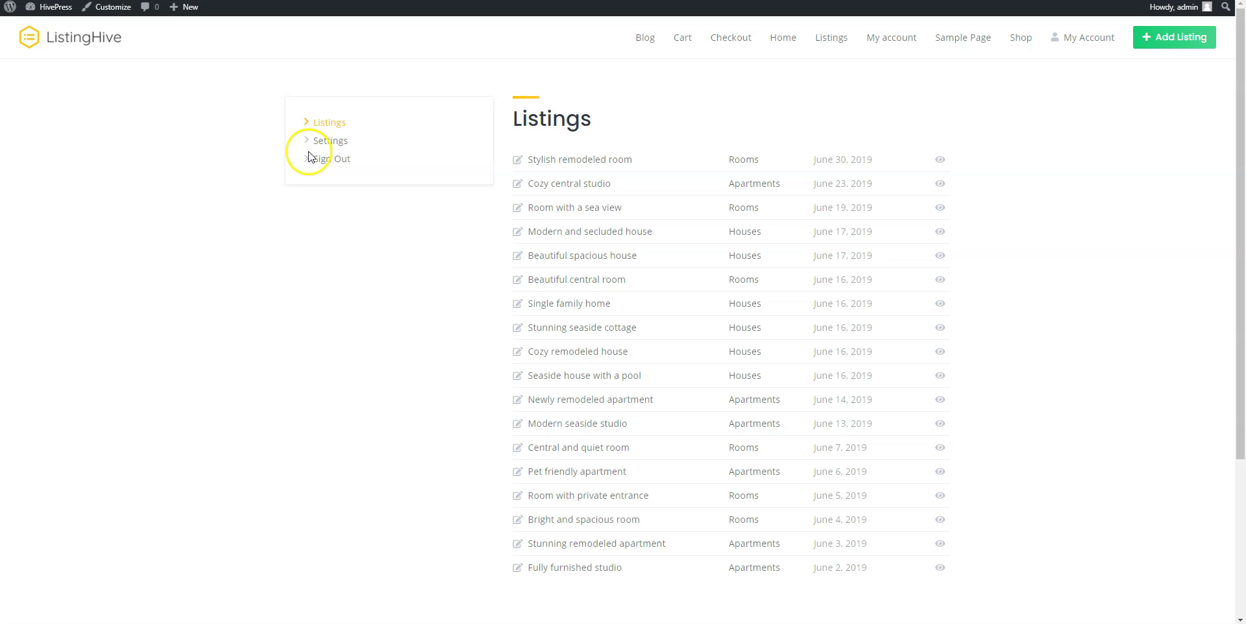
left_click(327, 160)
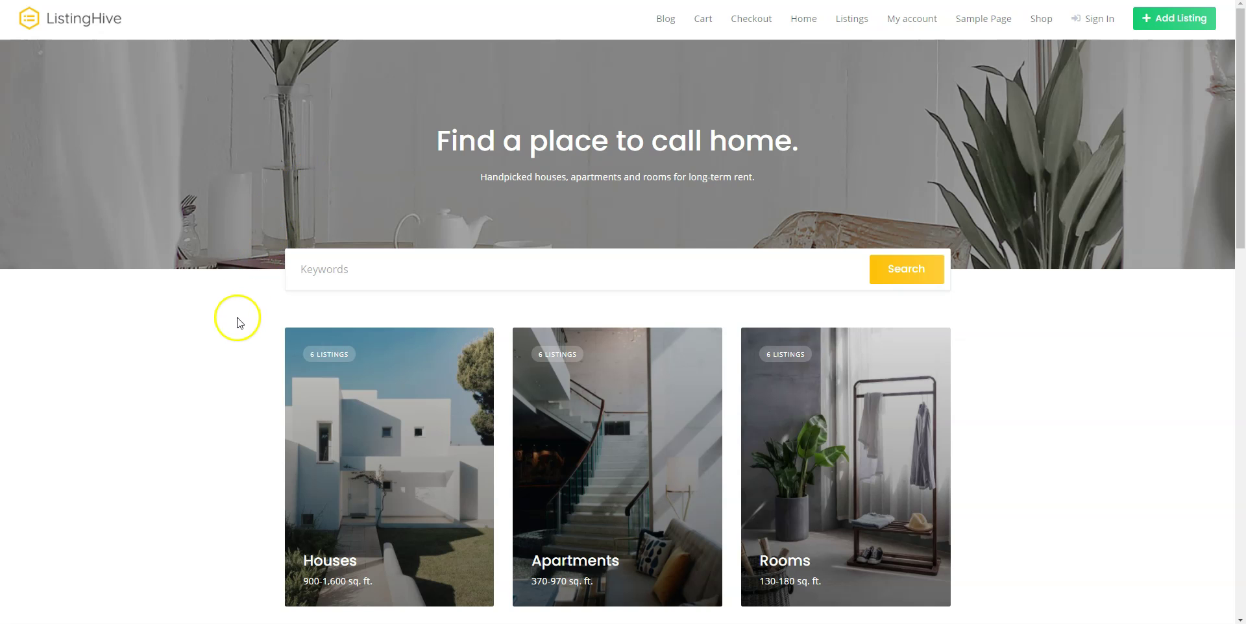
- Try to reveal the phone number of the "Stylish remodeled room" listing as a visitor and open the available membership plans
scroll(231, 322, "down", 6)
scroll(230, 321, "down", 2)
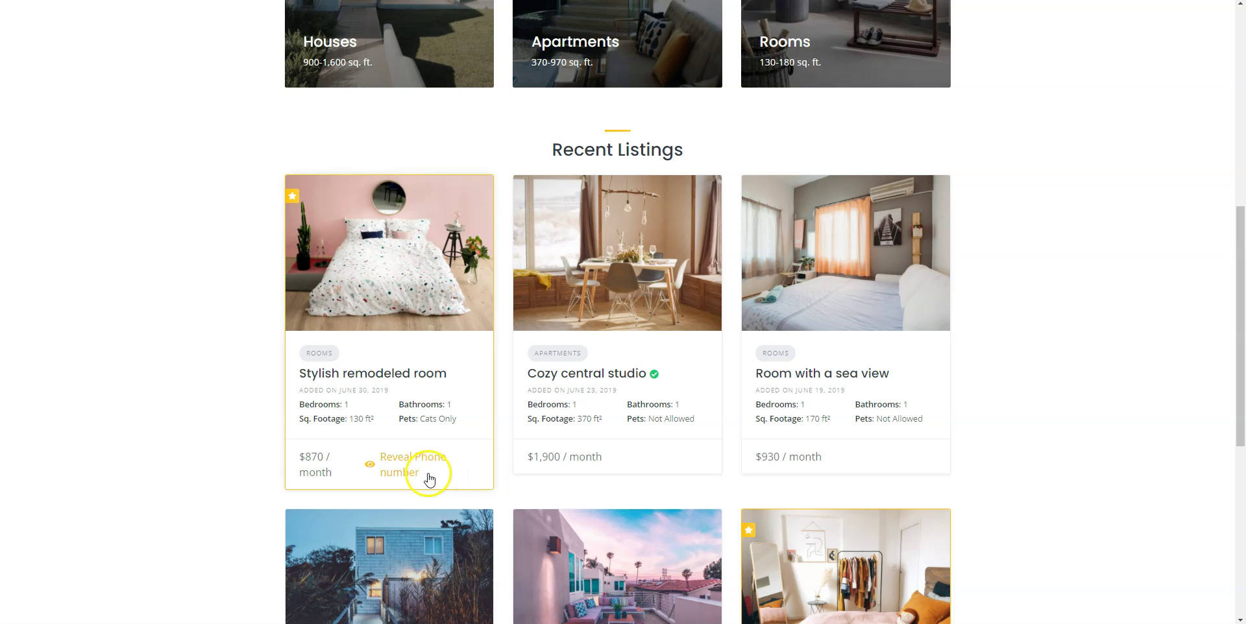
left_click(407, 475)
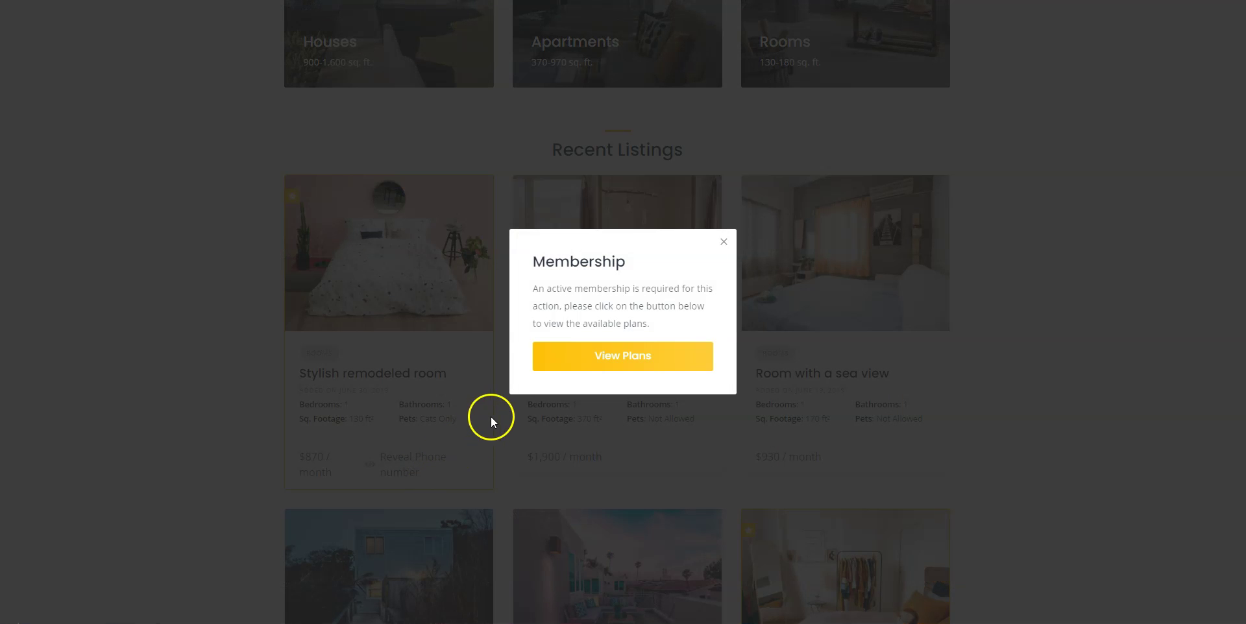
left_click(582, 366)
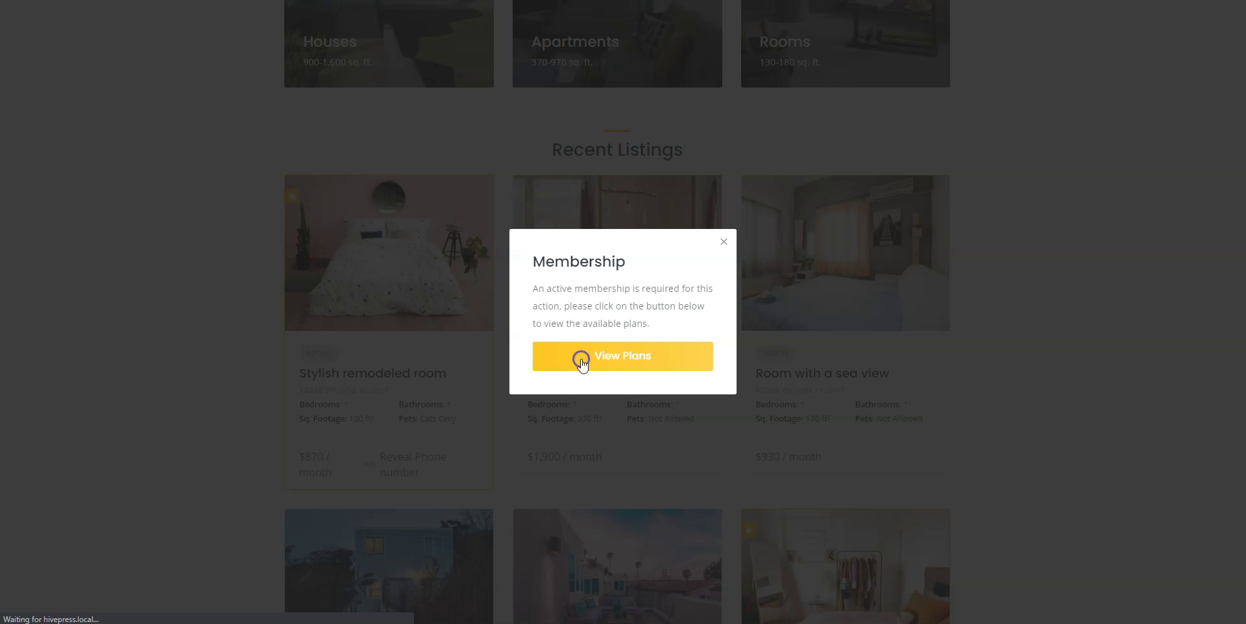